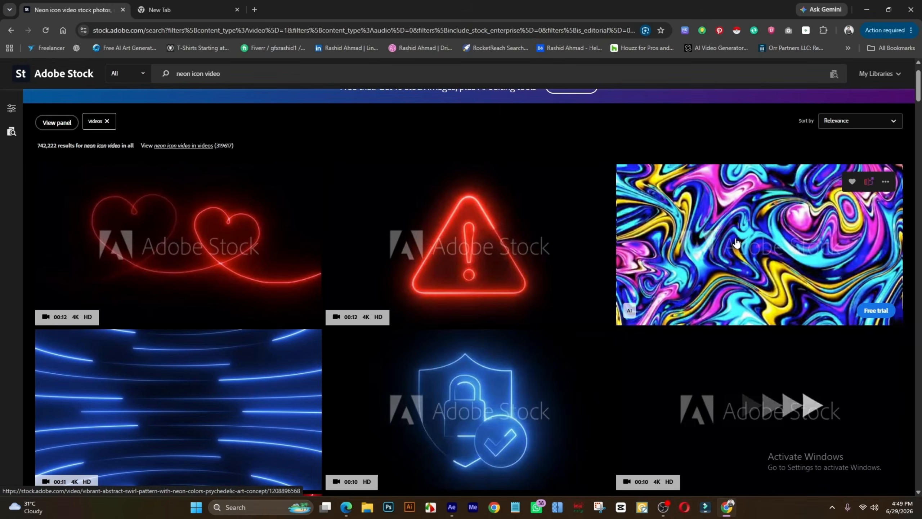
- Examine the neon icon video search results on Adobe Stock for icon animation ideas
scroll(737, 242, down, 4)
scroll(737, 239, down, 5)
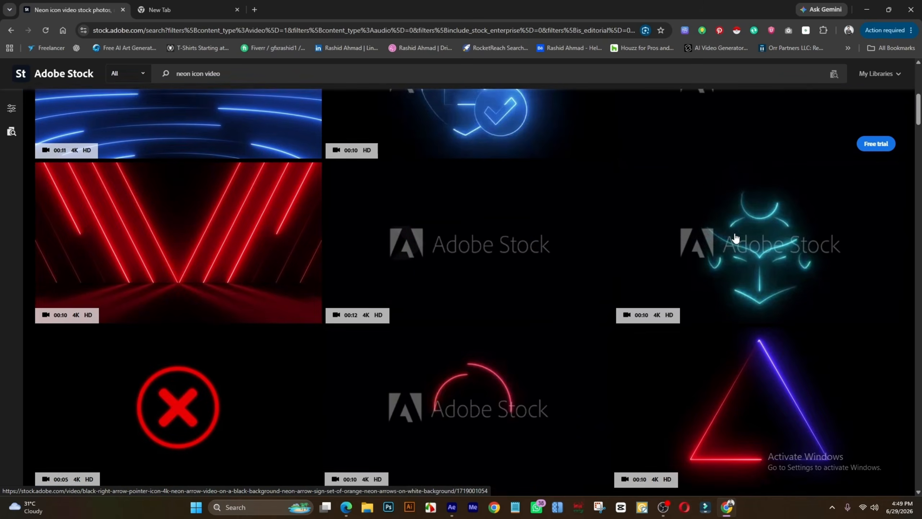
scroll(736, 239, down, 5)
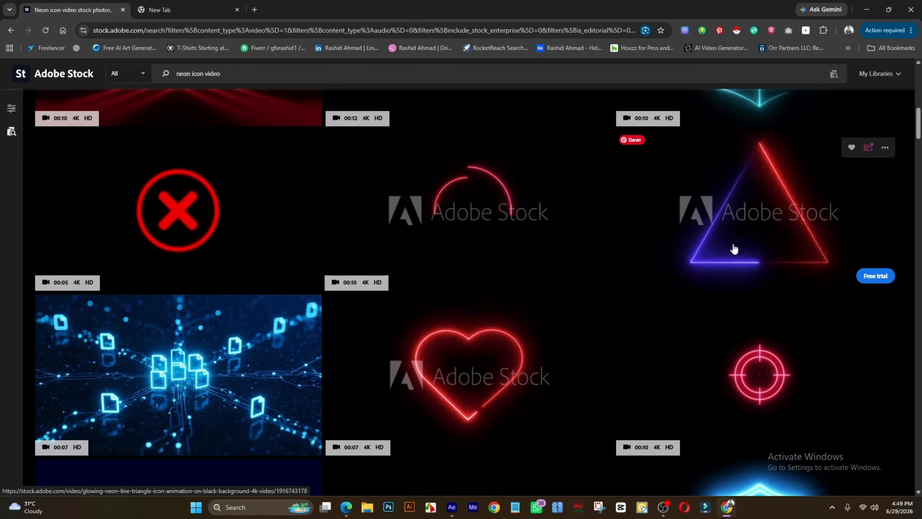
scroll(502, 349, down, 8)
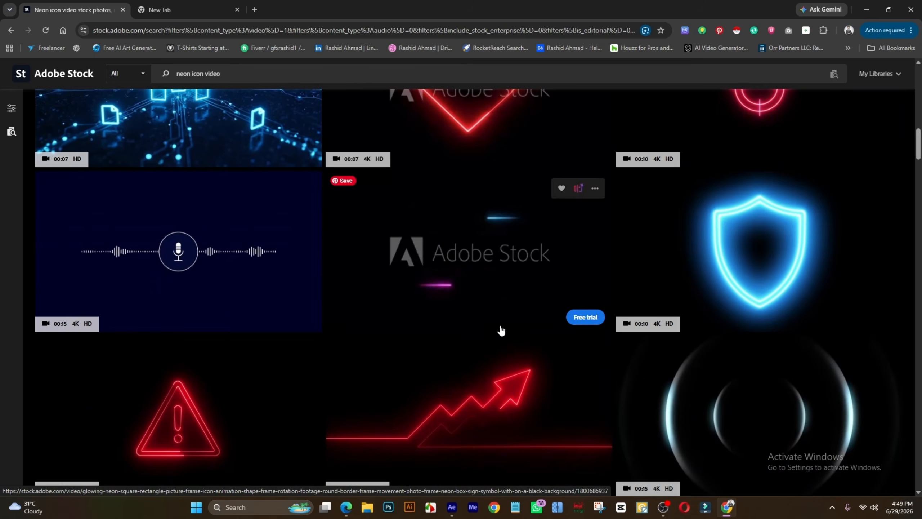
scroll(501, 338, up, 2)
scroll(449, 347, down, 14)
scroll(450, 347, down, 8)
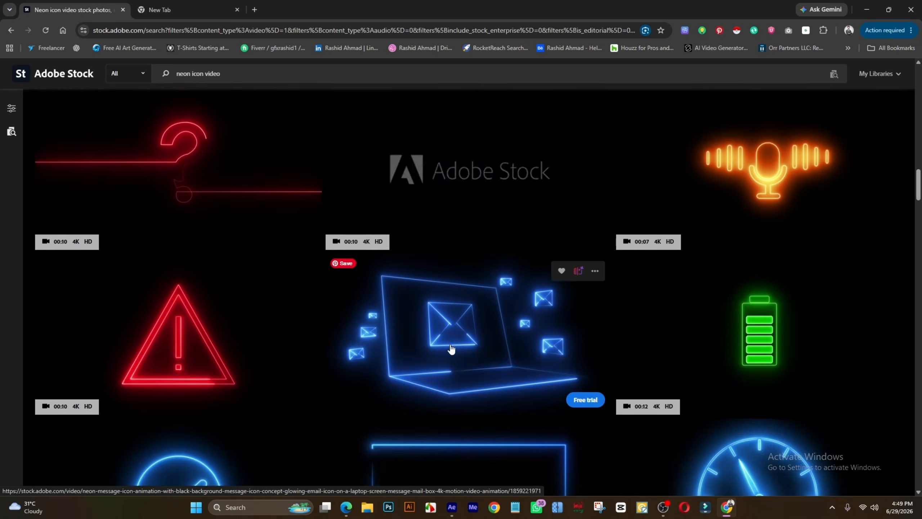
scroll(412, 329, up, 8)
scroll(508, 295, down, 13)
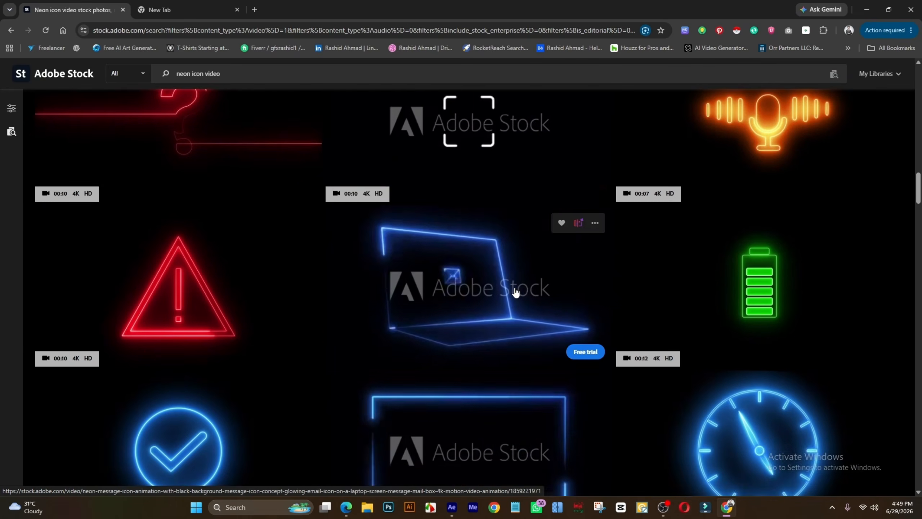
scroll(502, 302, up, 10)
scroll(491, 302, up, 15)
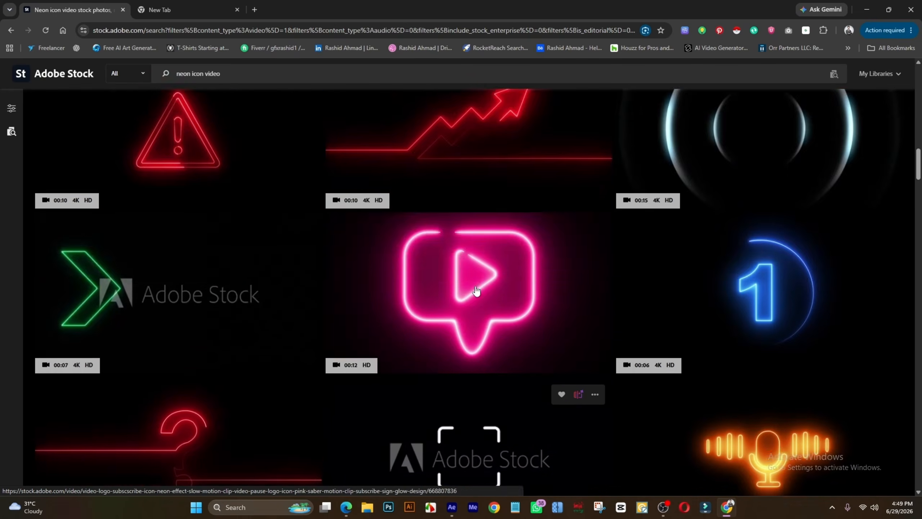
scroll(390, 307, down, 4)
scroll(519, 362, down, 5)
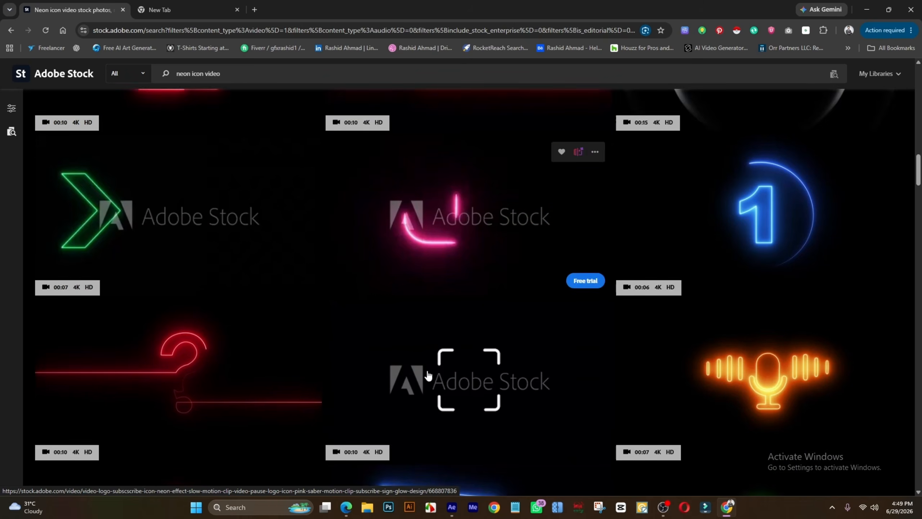
- View the neon phone animation in After Effects and compare it with the neon icon videos in the Adobe Stock results
click(454, 511)
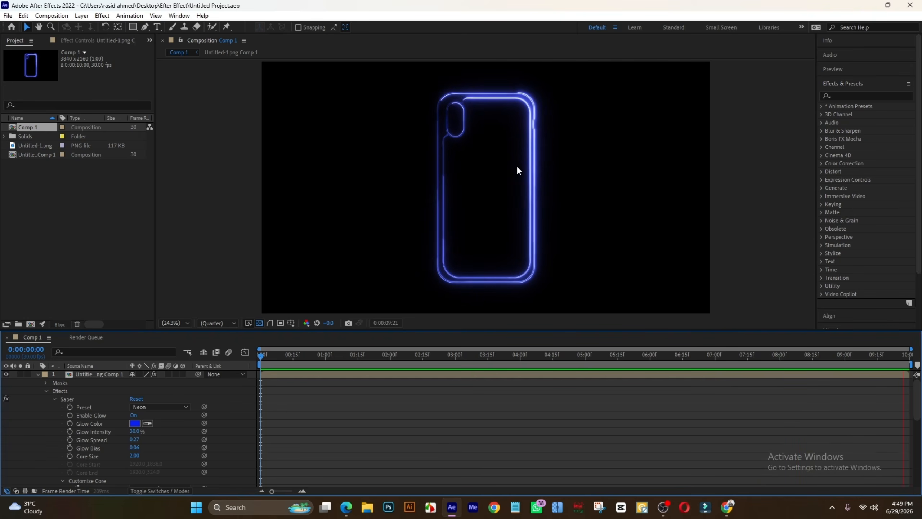
click(729, 508)
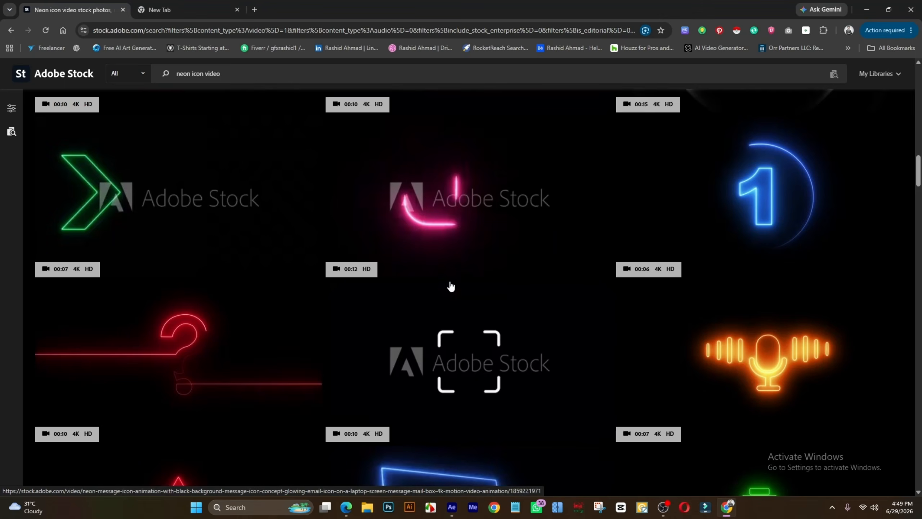
scroll(435, 283, down, 4)
scroll(429, 251, up, 8)
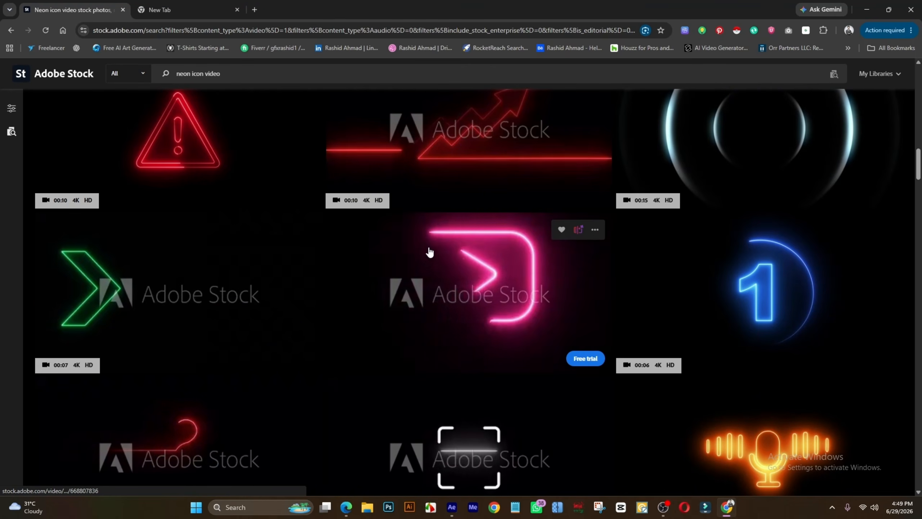
scroll(430, 252, up, 6)
scroll(429, 251, up, 4)
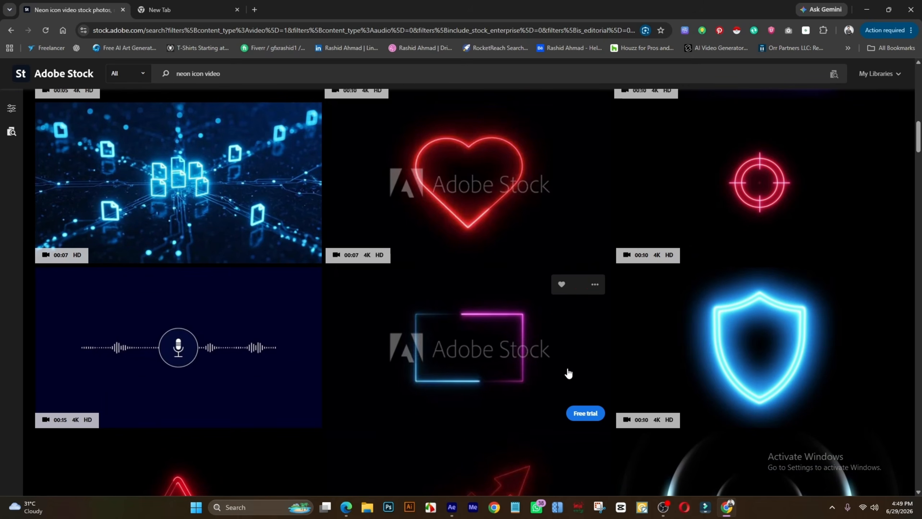
scroll(486, 349, down, 4)
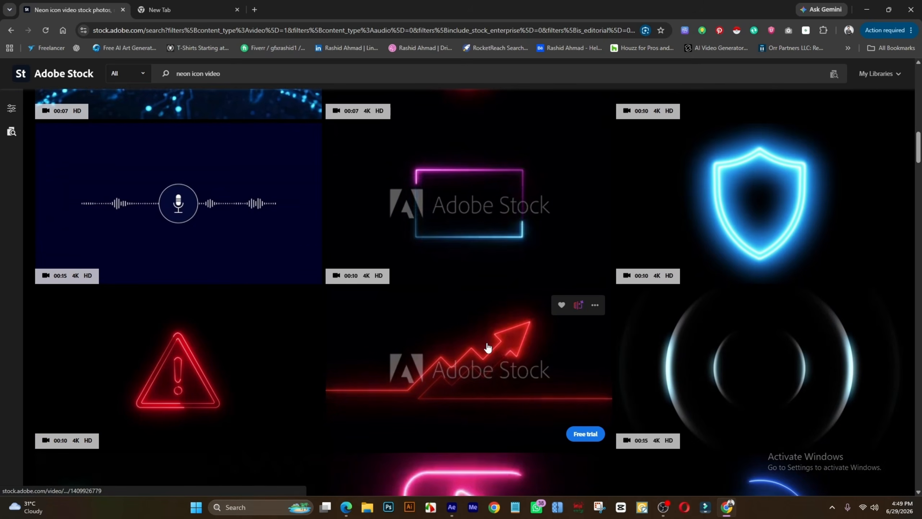
scroll(488, 348, down, 4)
scroll(482, 343, down, 8)
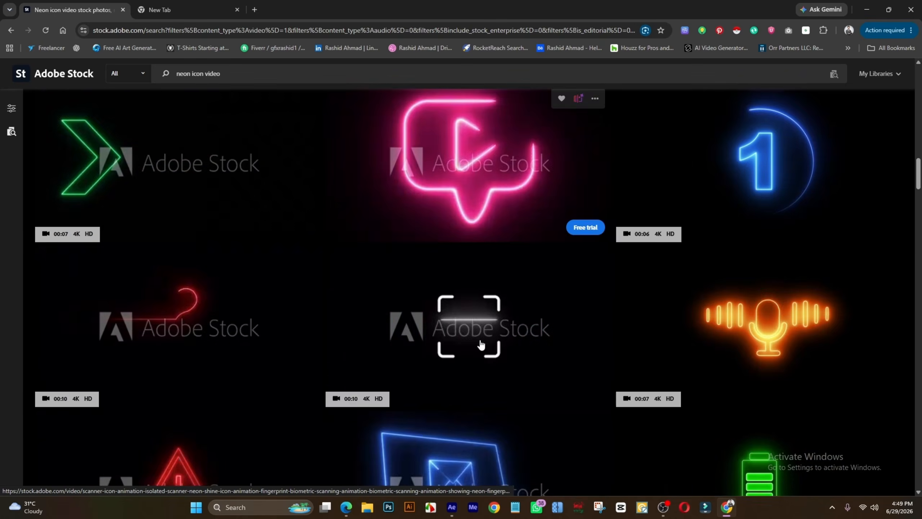
scroll(486, 355, down, 4)
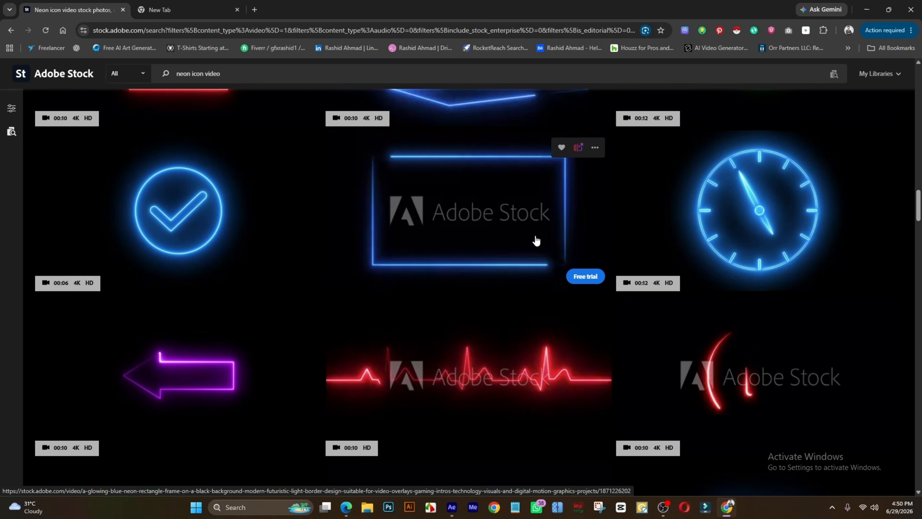
scroll(748, 276, down, 8)
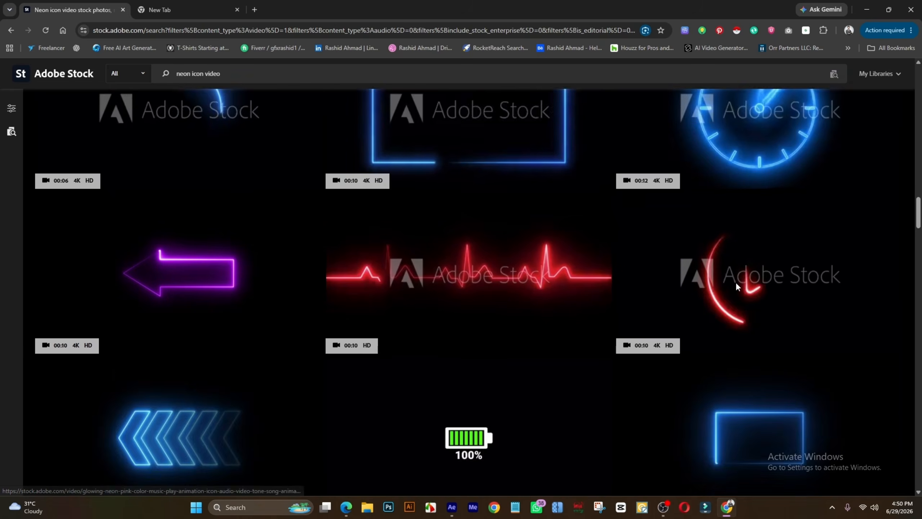
scroll(203, 254, up, 1)
scroll(192, 233, up, 4)
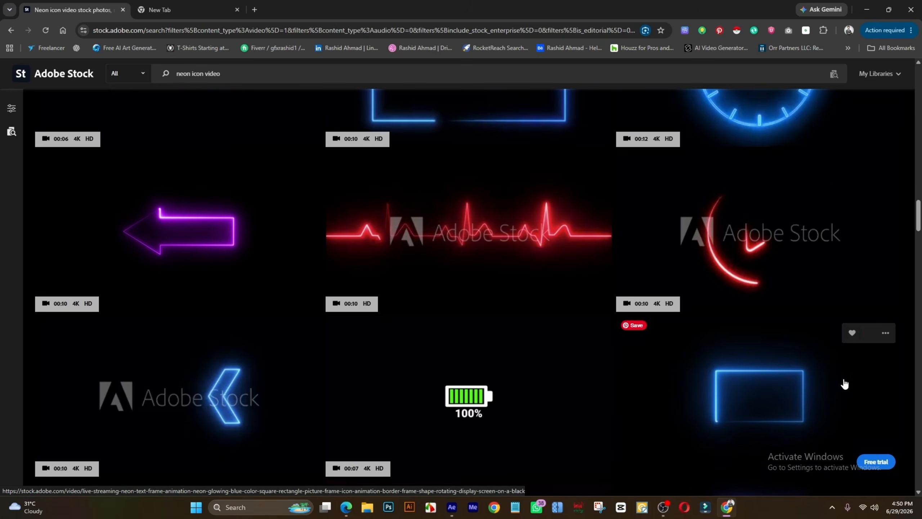
scroll(363, 239, up, 4)
- Search Google for "flaticon" in the other browser tab and open the Flaticon website
click(168, 8)
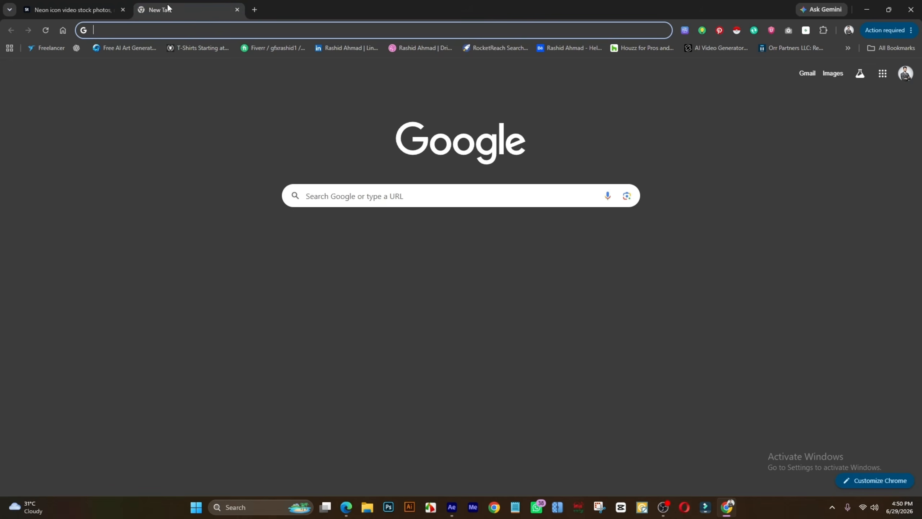
click(324, 193)
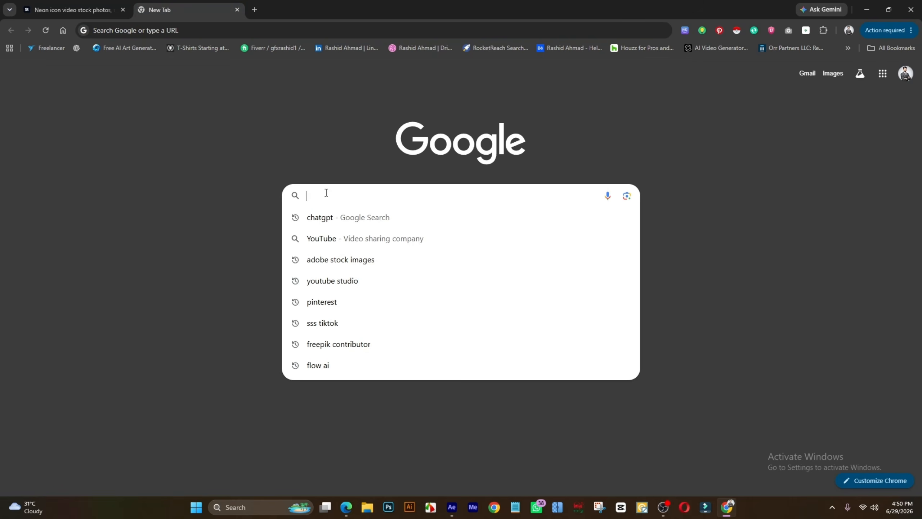
text(f)
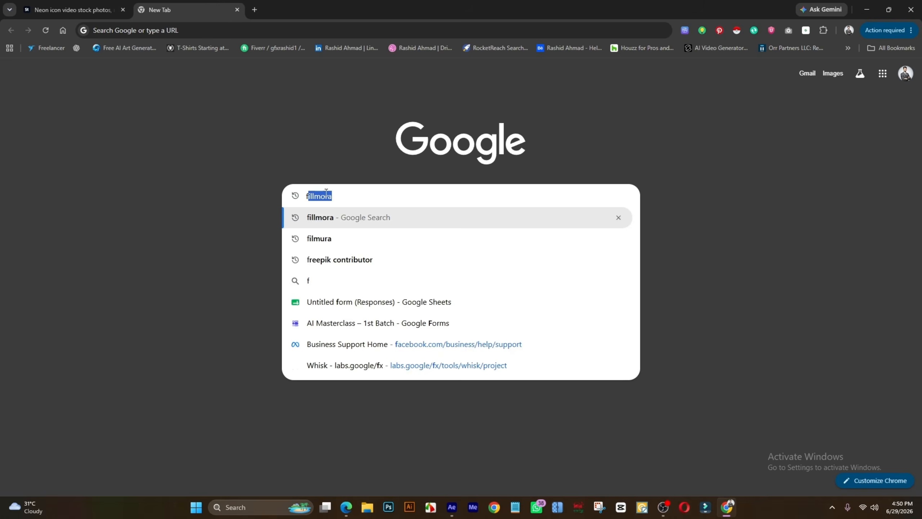
text(laticon)
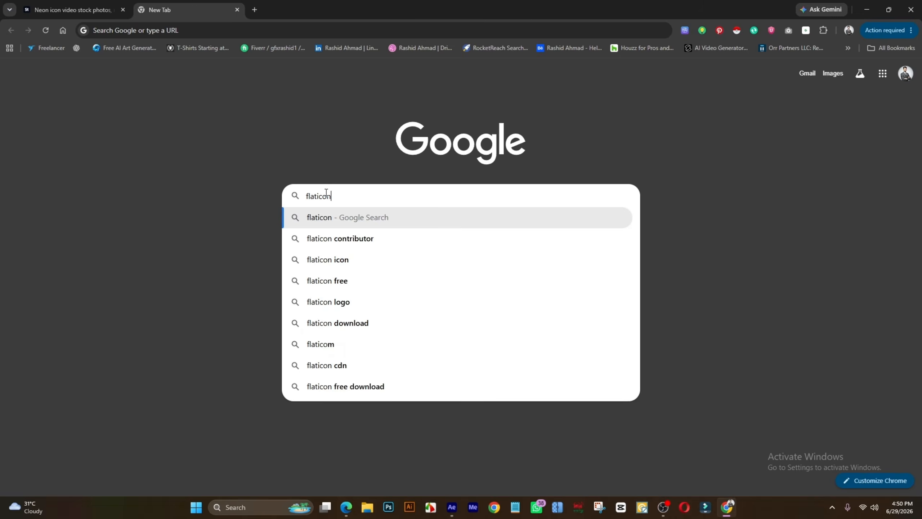
key(Return)
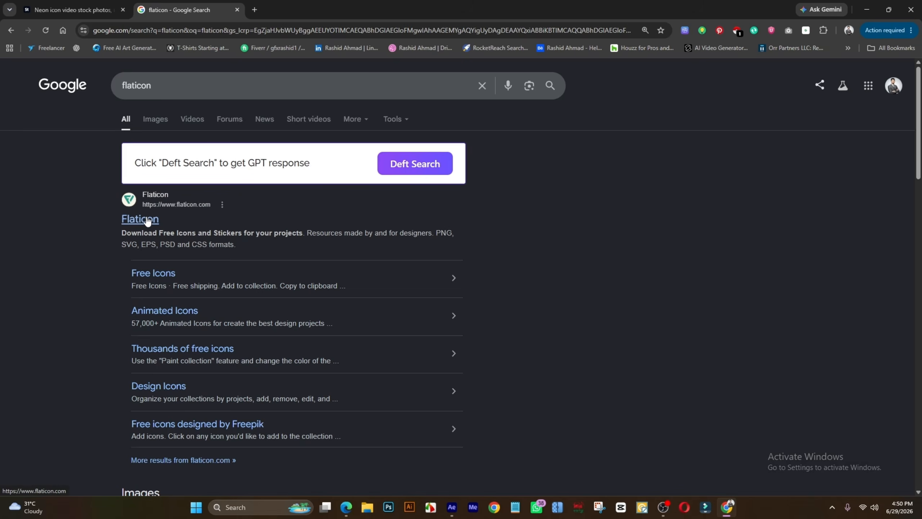
click(146, 218)
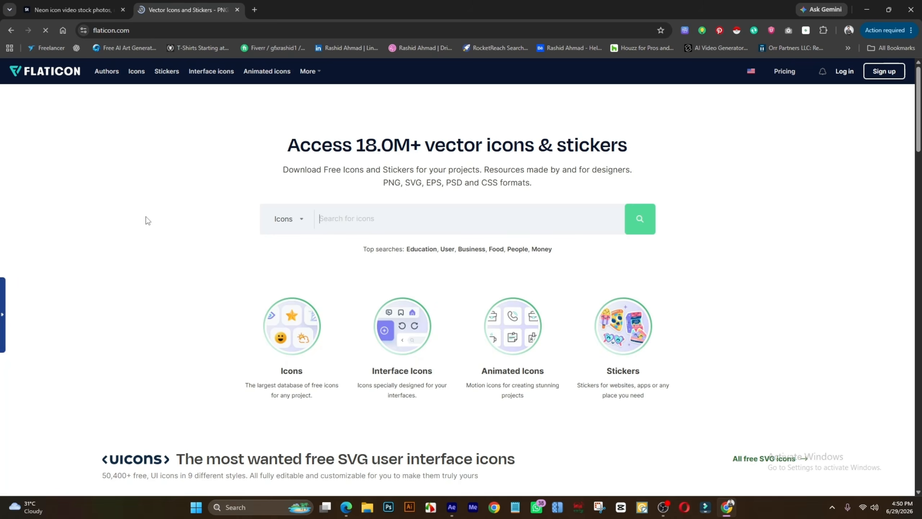
- Dismiss the Google sign-in prompt and search Flaticon for "smart phone" icons
scroll(375, 244, down, 20)
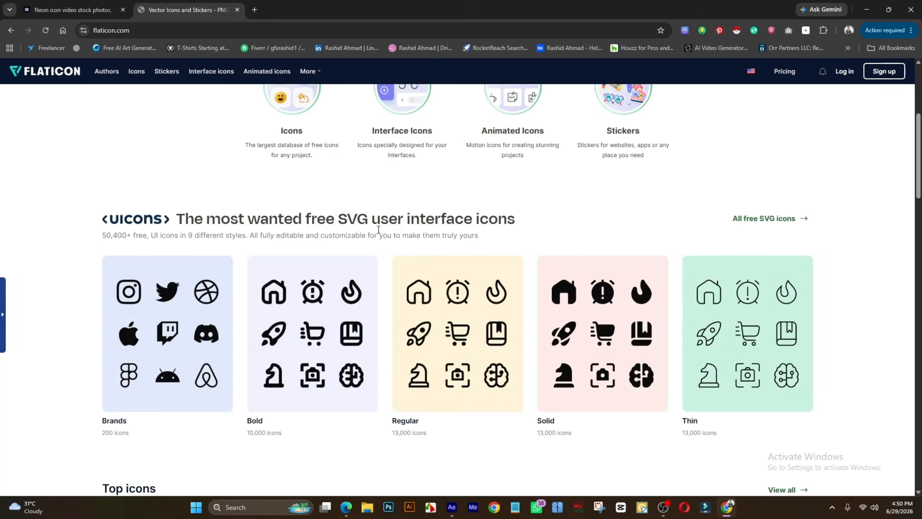
scroll(375, 251, up, 10)
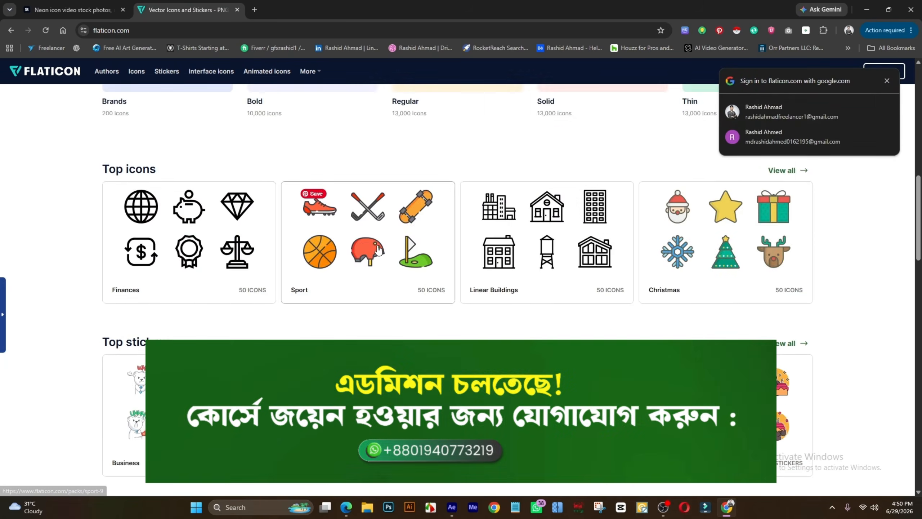
click(887, 81)
scroll(331, 207, up, 8)
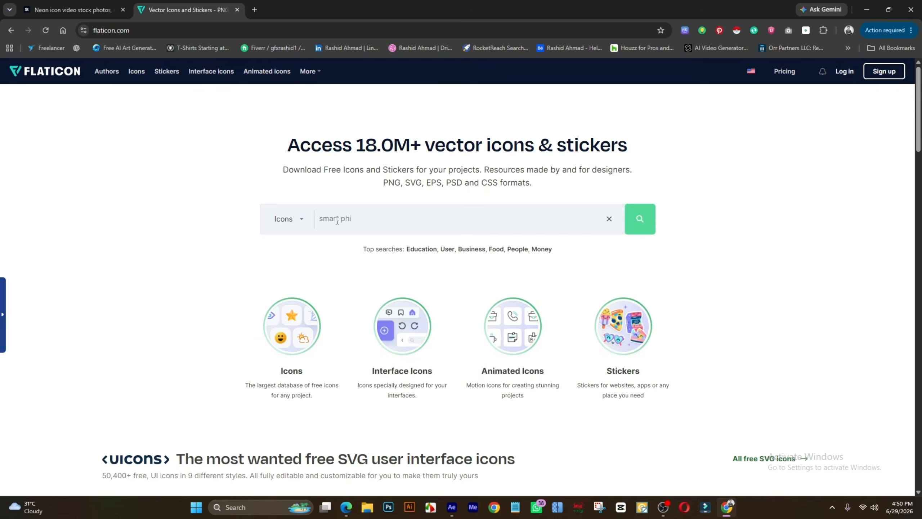
click(337, 219)
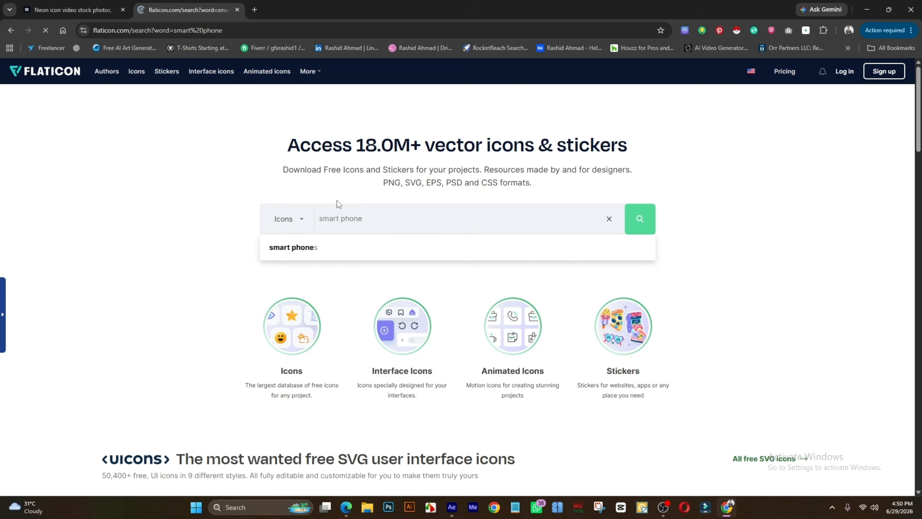
key(Return)
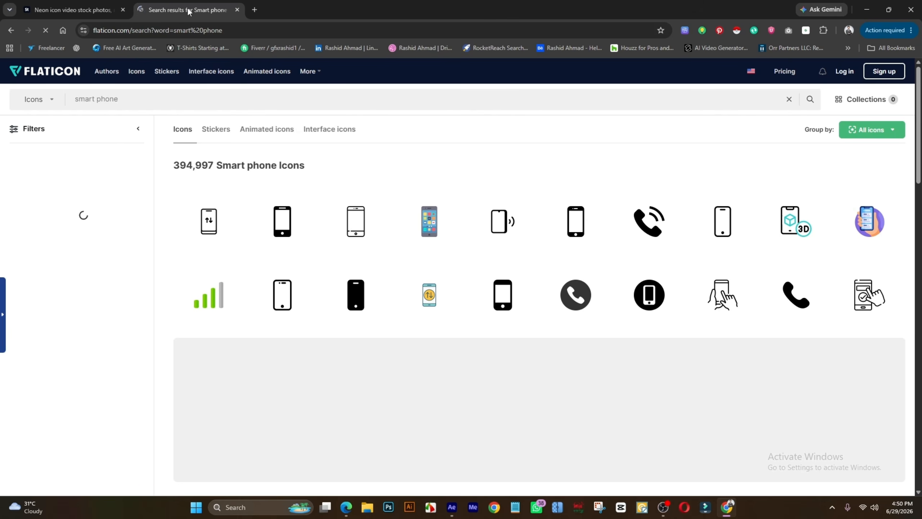
- Examine the smart phone icon results and the available filter options
click(138, 129)
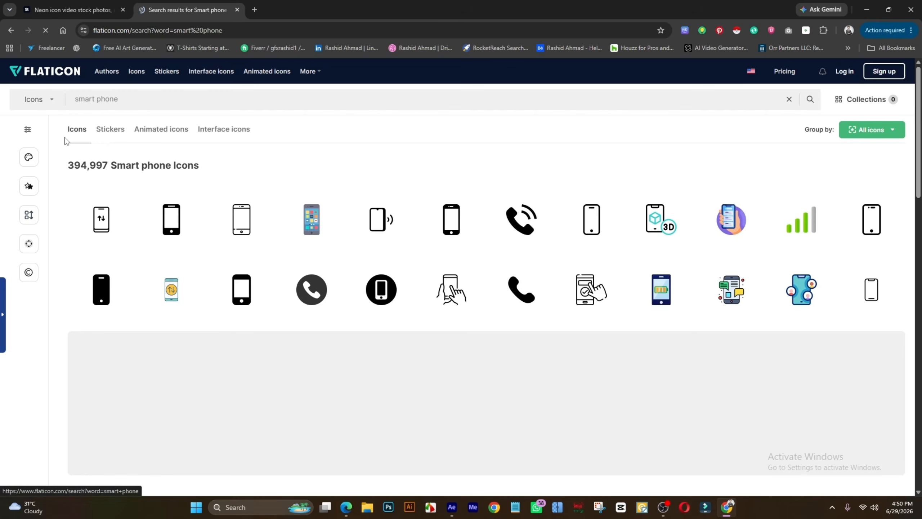
click(27, 130)
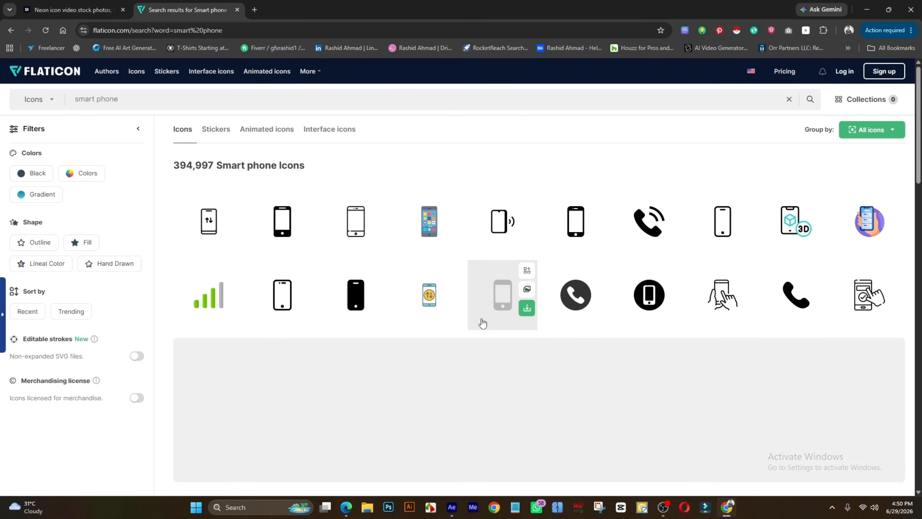
scroll(479, 321, down, 6)
scroll(477, 322, down, 4)
scroll(468, 318, up, 10)
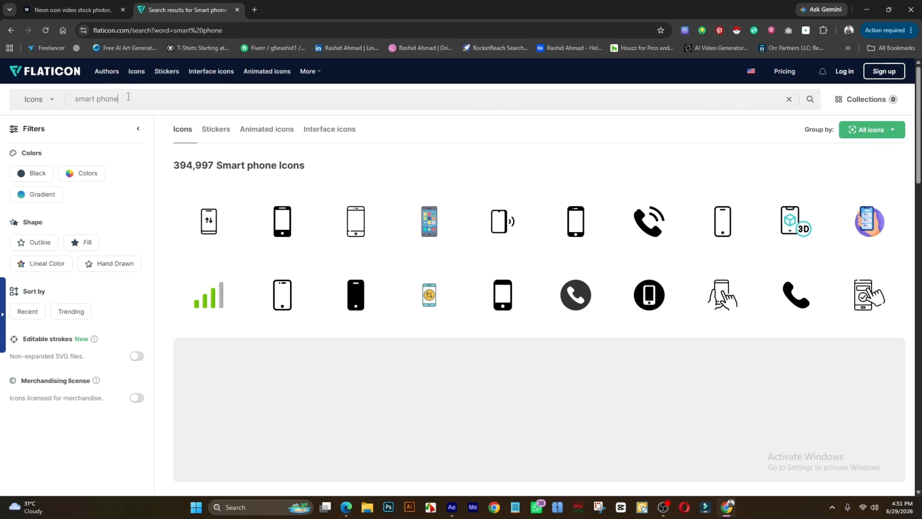
scroll(639, 301, down, 5)
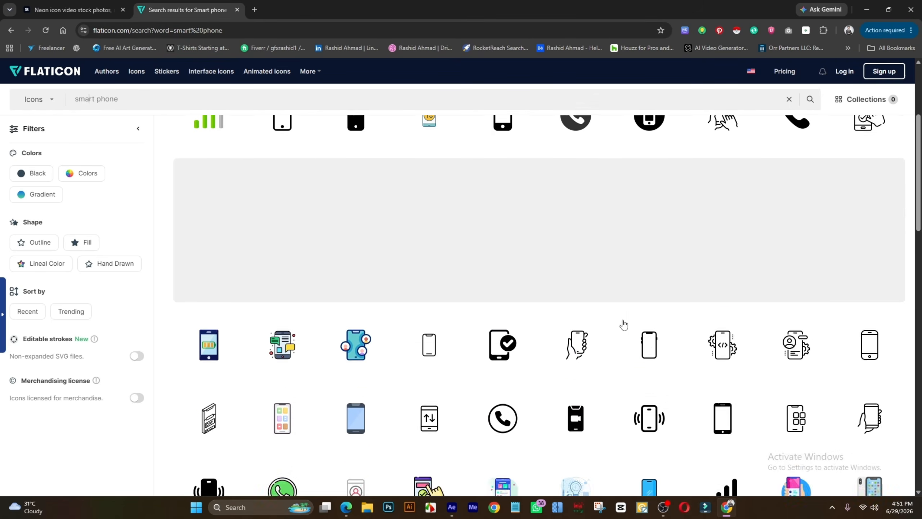
scroll(501, 331, up, 4)
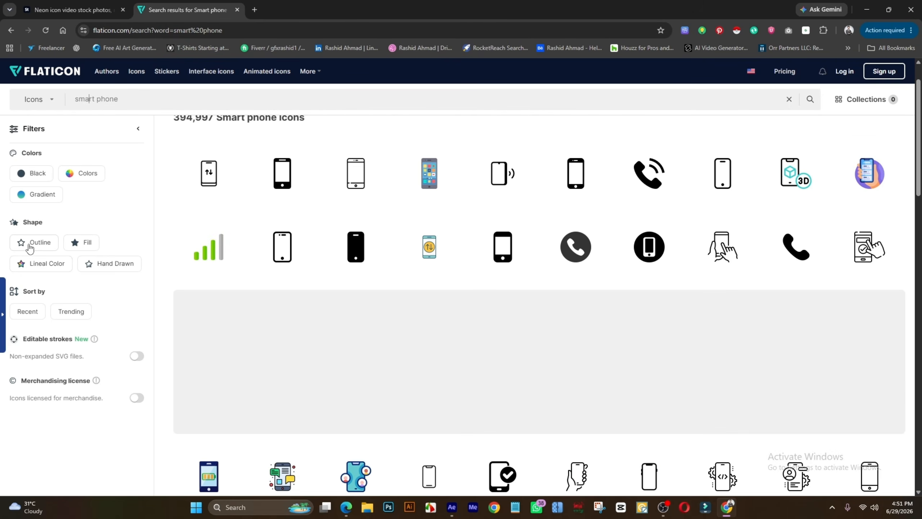
- Filter the smart phone icons by the Fill shape and look through the filtered icons
click(80, 242)
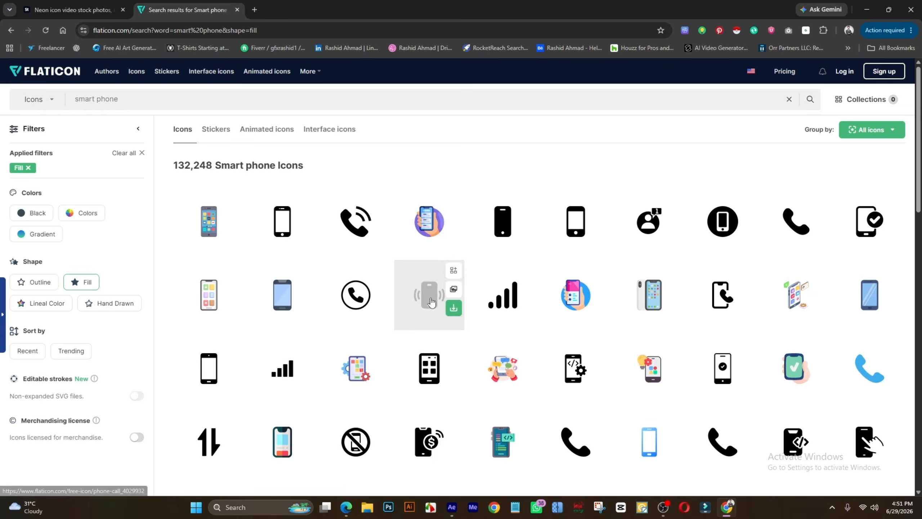
scroll(422, 309, down, 3)
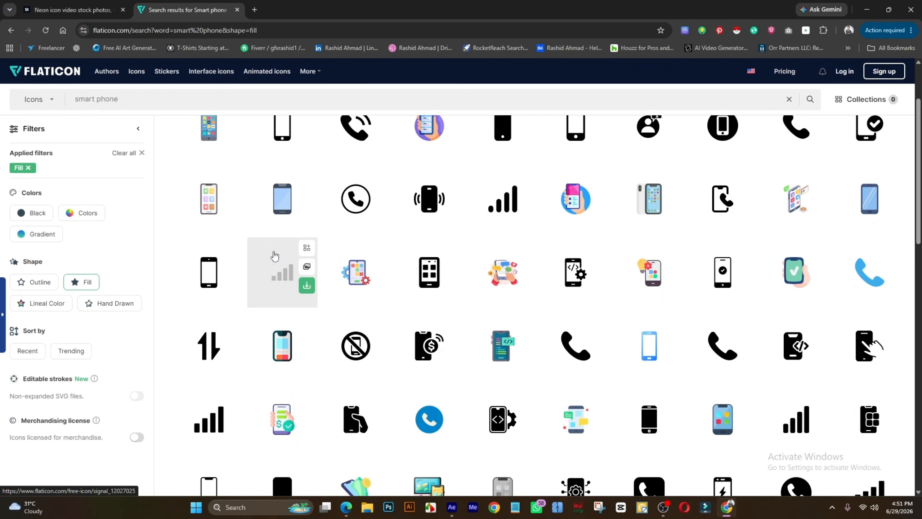
scroll(646, 350, up, 2)
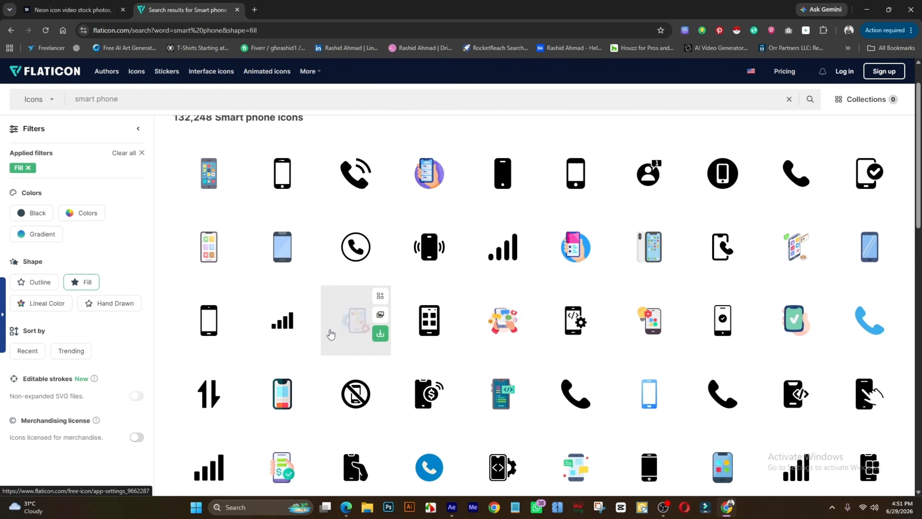
- Open the circled Telephone icon and download it as a free 512px PNG
click(353, 259)
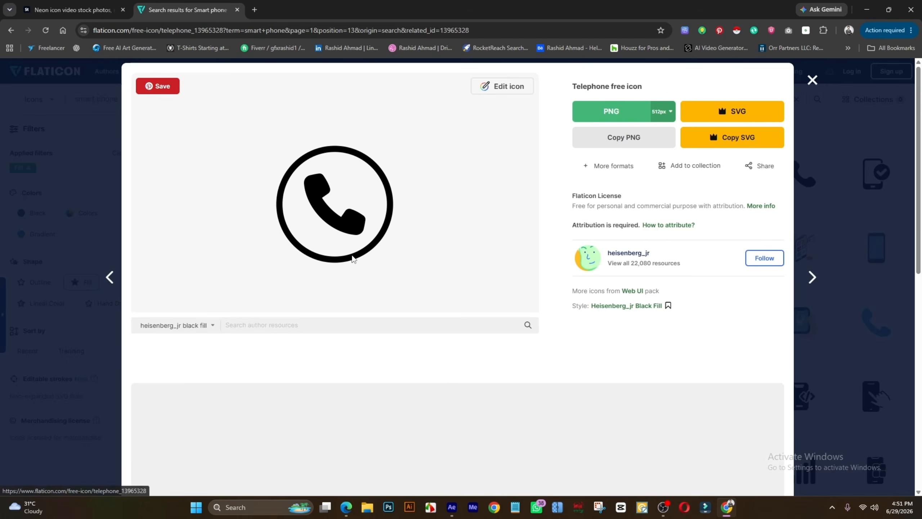
click(629, 117)
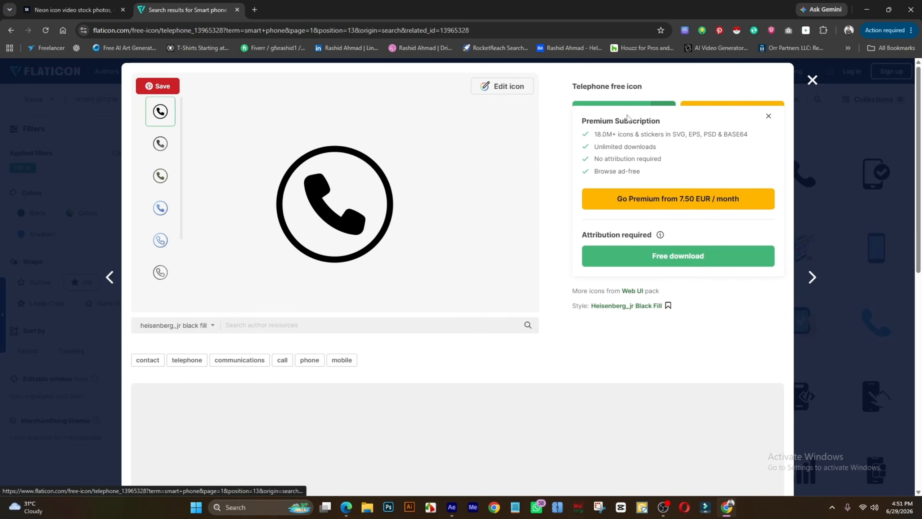
click(672, 256)
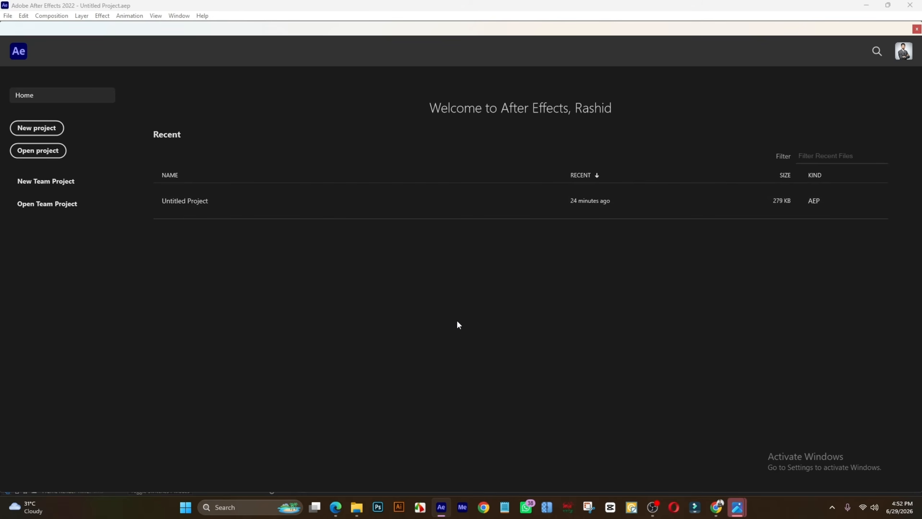
- Switch to After Effects and start a new project
click(8, 15)
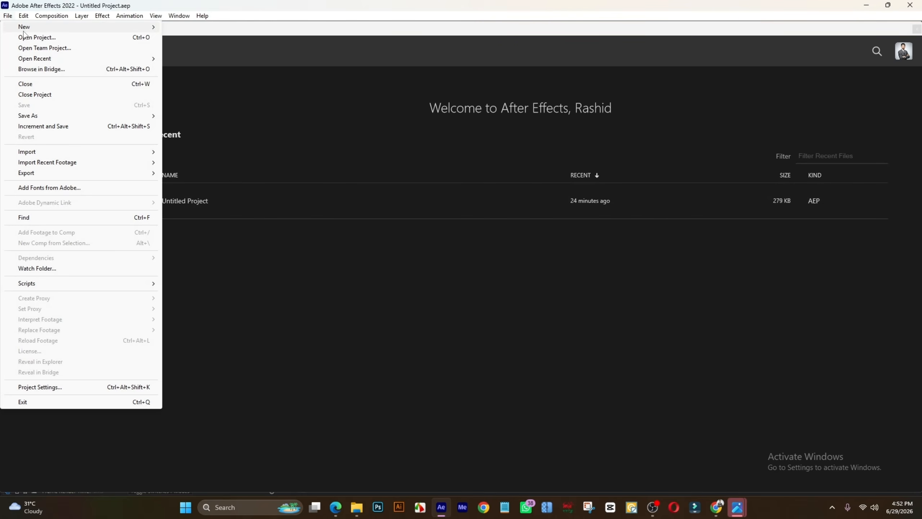
click(9, 17)
click(40, 129)
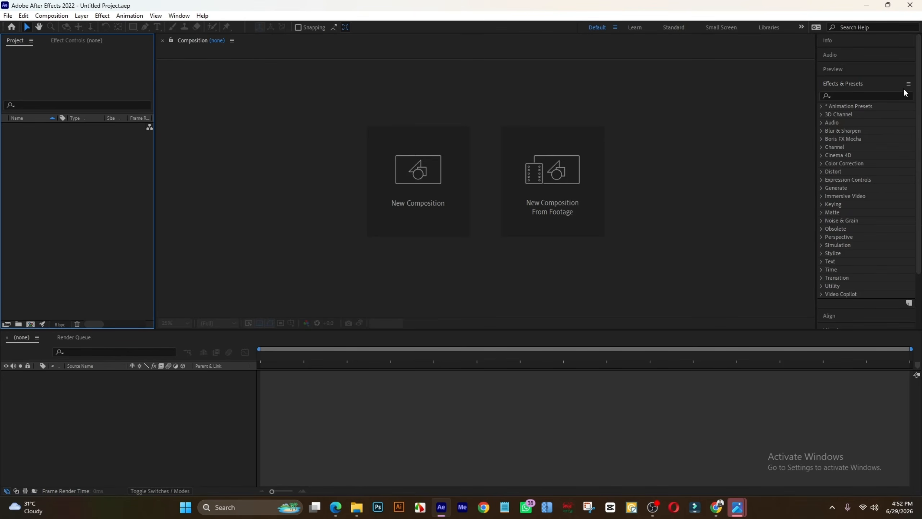
- Collapse the Effects & Presets section and review the options for resetting the Default workspace layout
click(854, 84)
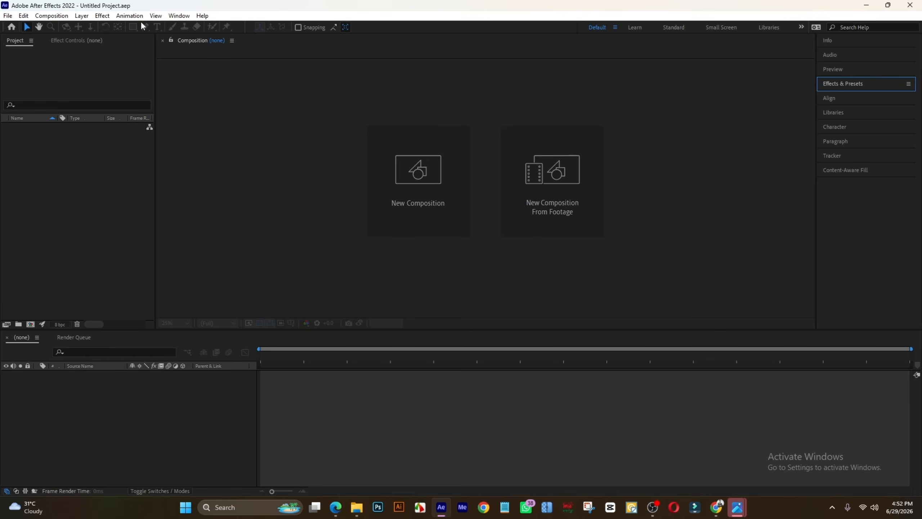
click(175, 16)
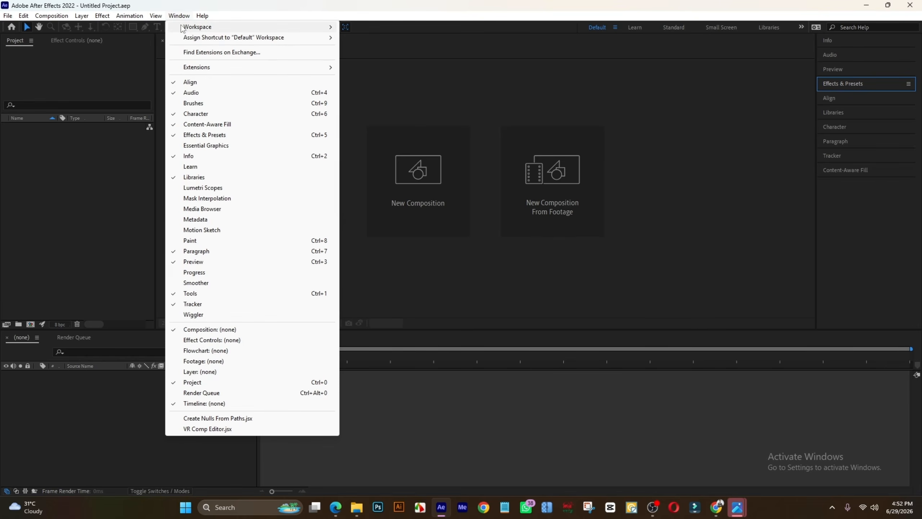
mouse_move(191, 30)
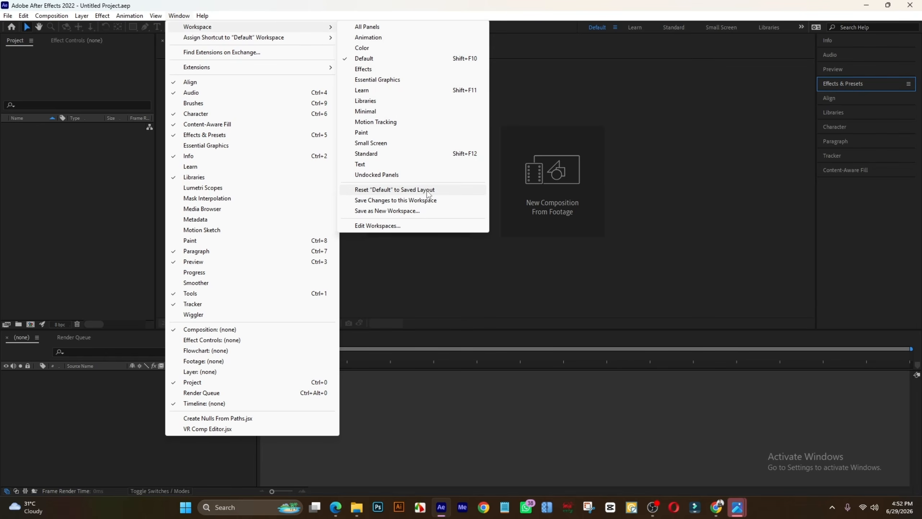
click(555, 361)
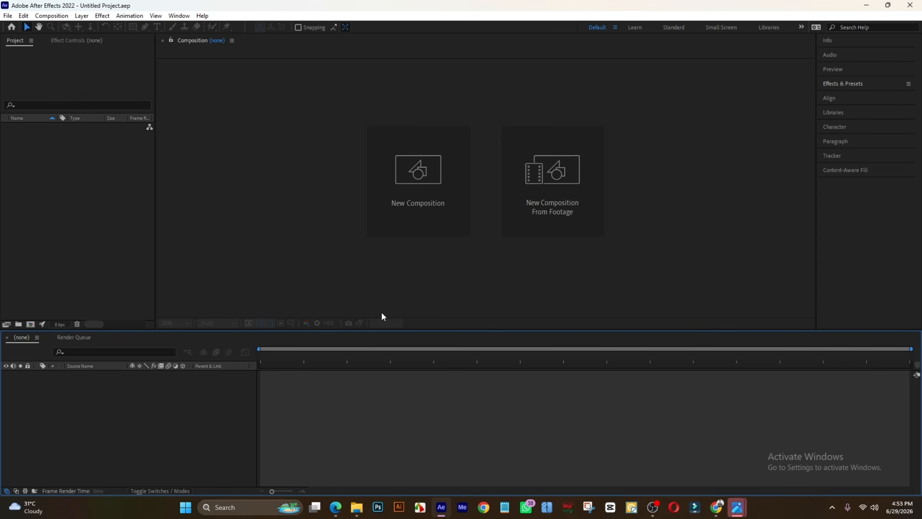
- Create a composition named phone at 3840 x 2160 px, 30 fps, 10 seconds long, with a black background
click(419, 208)
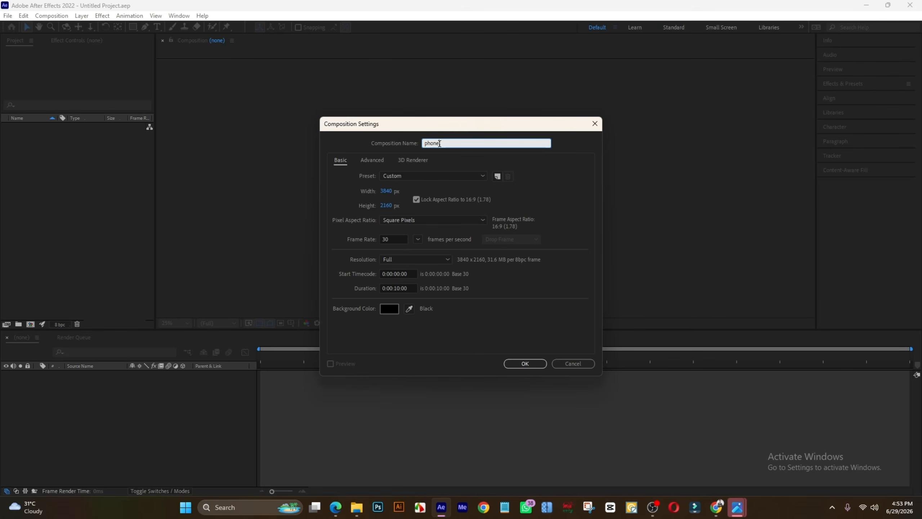
click(482, 179)
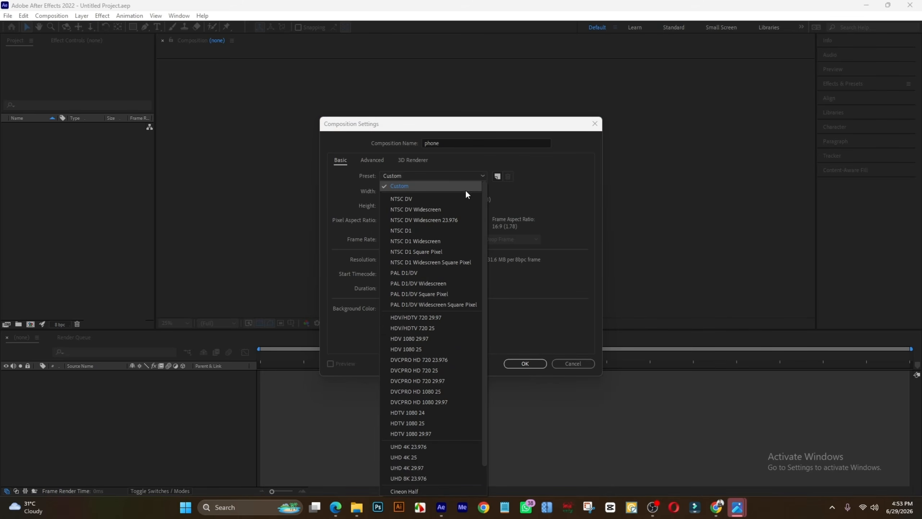
click(484, 176)
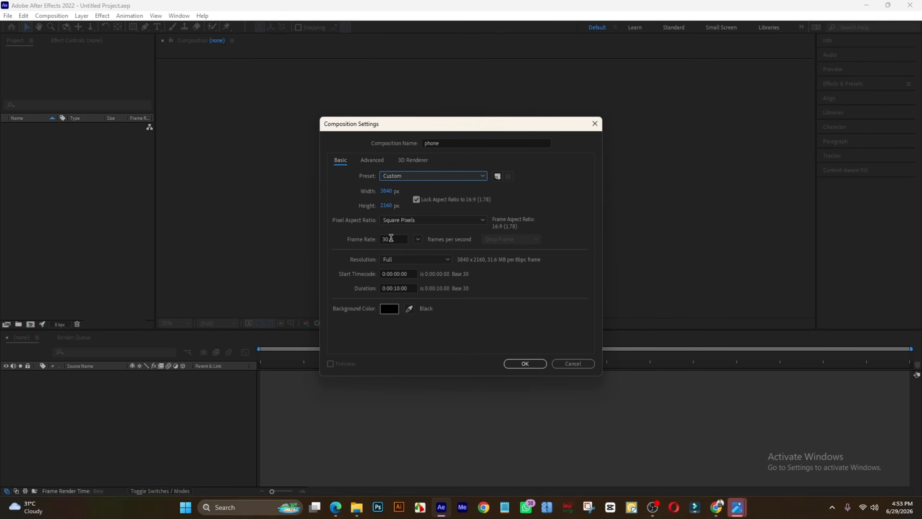
click(401, 288)
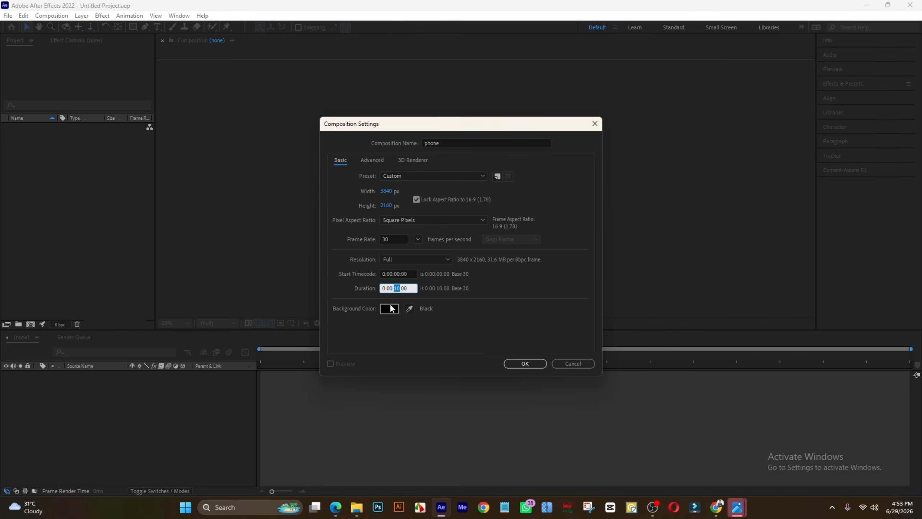
click(389, 308)
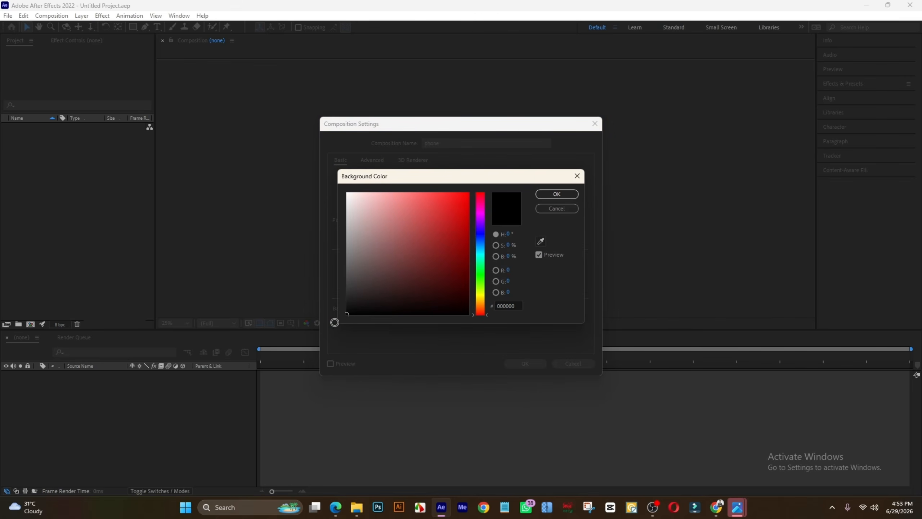
click(556, 194)
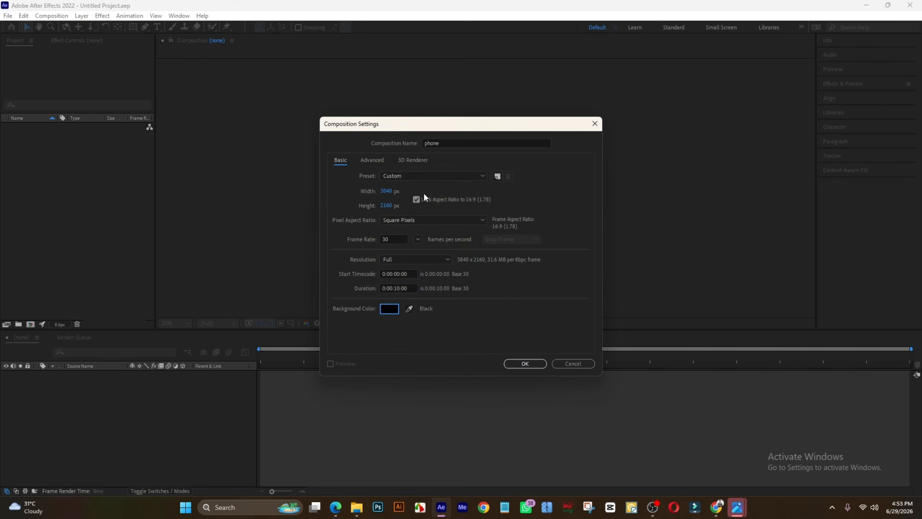
click(524, 364)
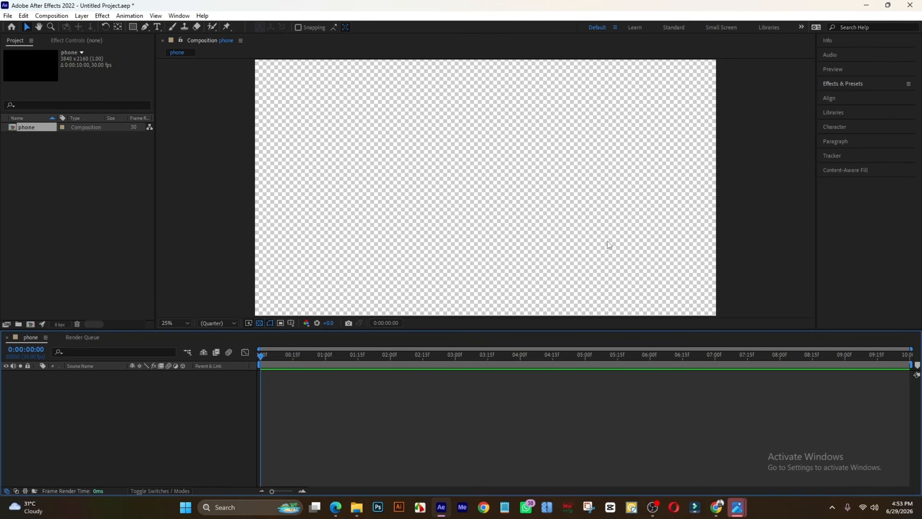
- Compare the composition preview with and without the transparency grid, leaving the grid off
click(259, 323)
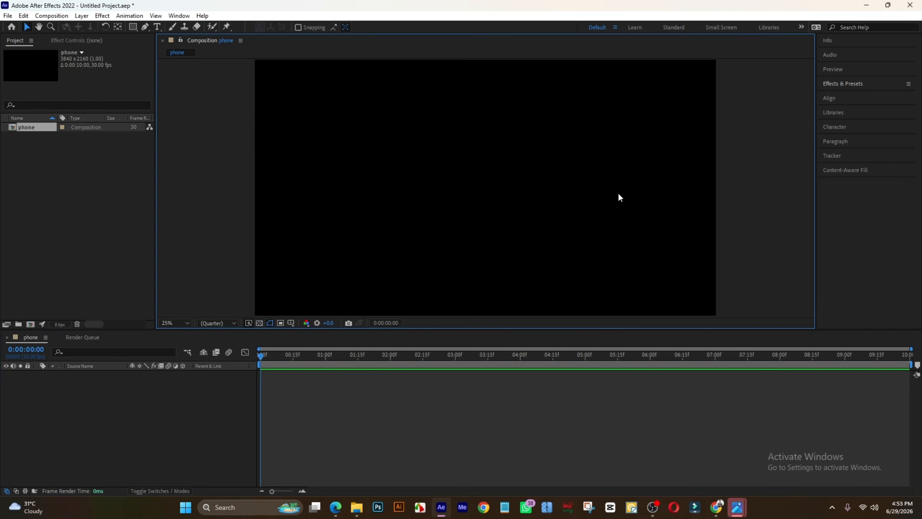
click(260, 323)
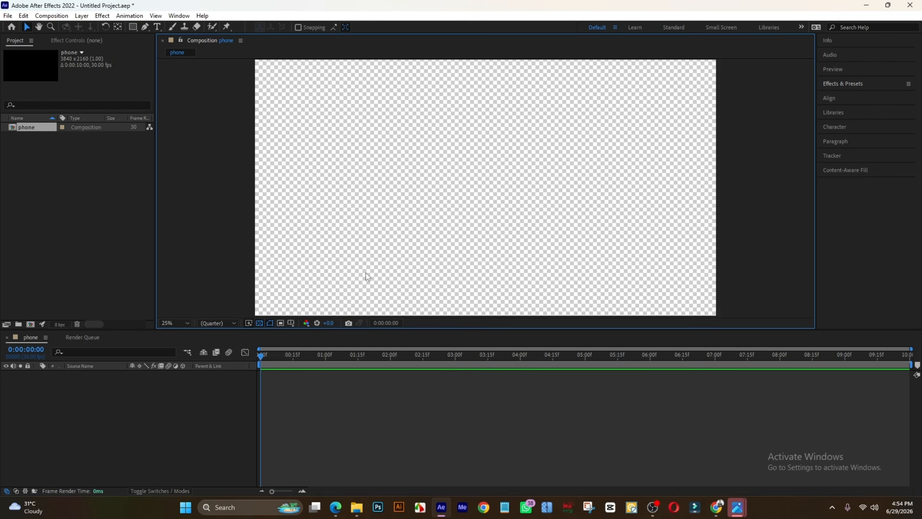
click(260, 323)
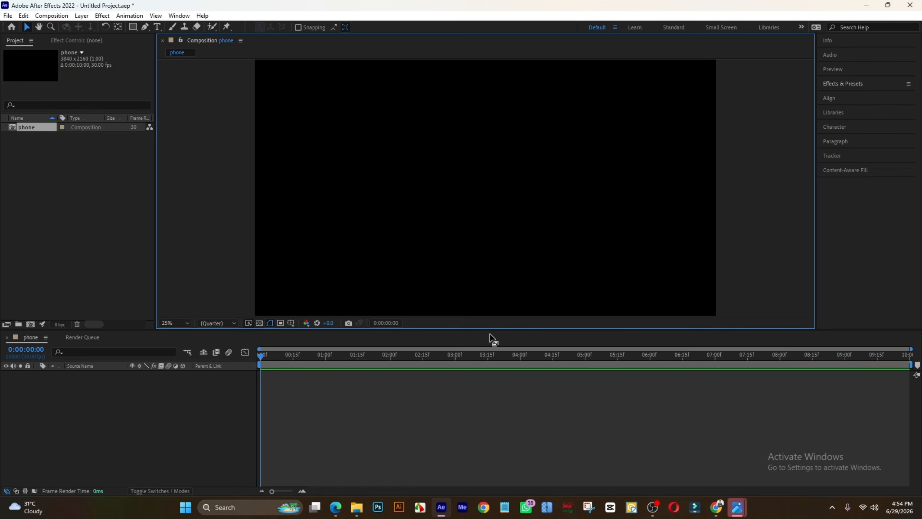
- Add a black (000000) solid layer to the phone composition
right_click(485, 252)
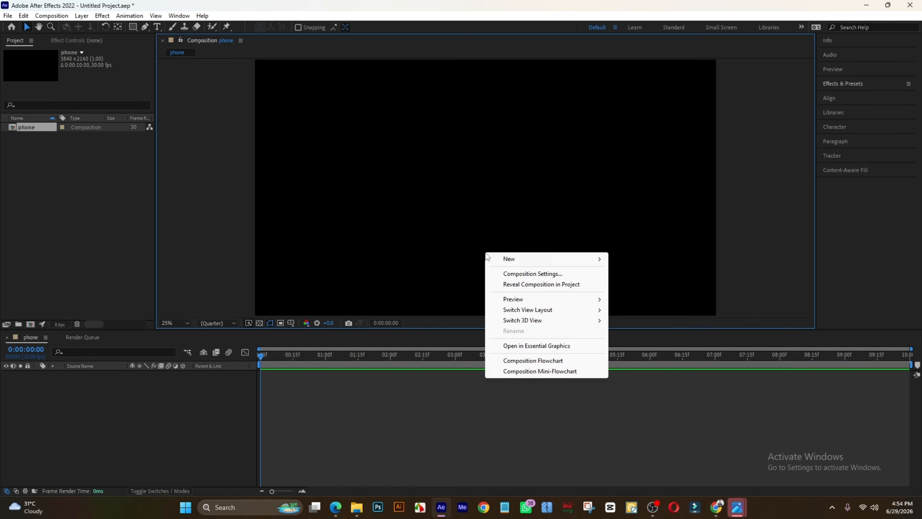
mouse_move(513, 261)
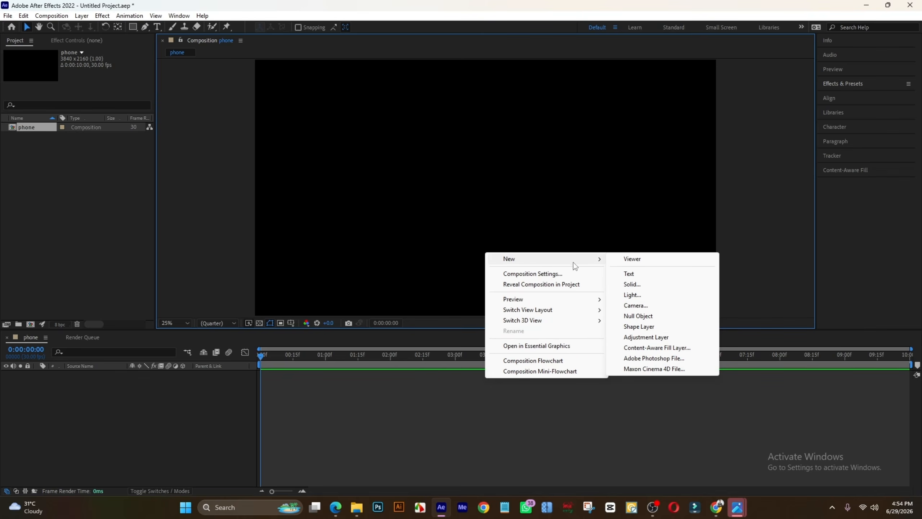
click(635, 287)
click(458, 309)
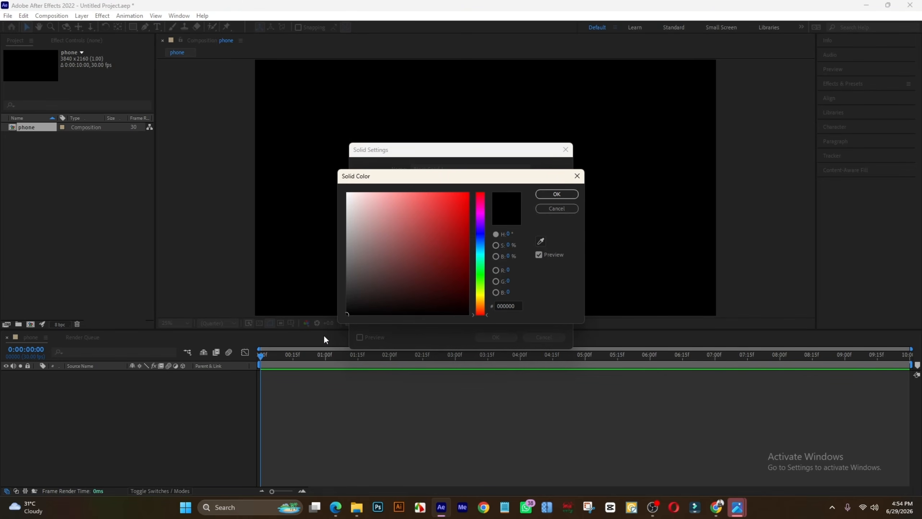
click(550, 198)
click(496, 337)
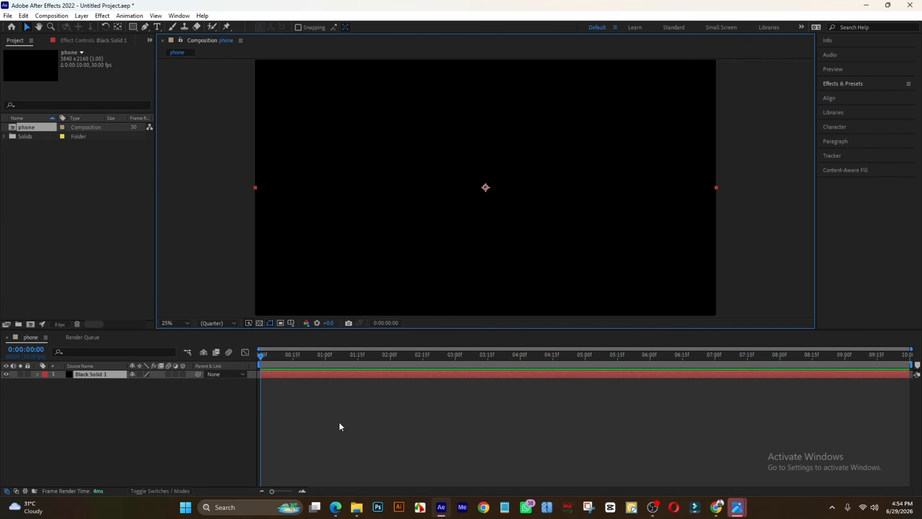
- Import telephone.png from the Downloads folder and place it above the black solid in the phone composition
click(357, 507)
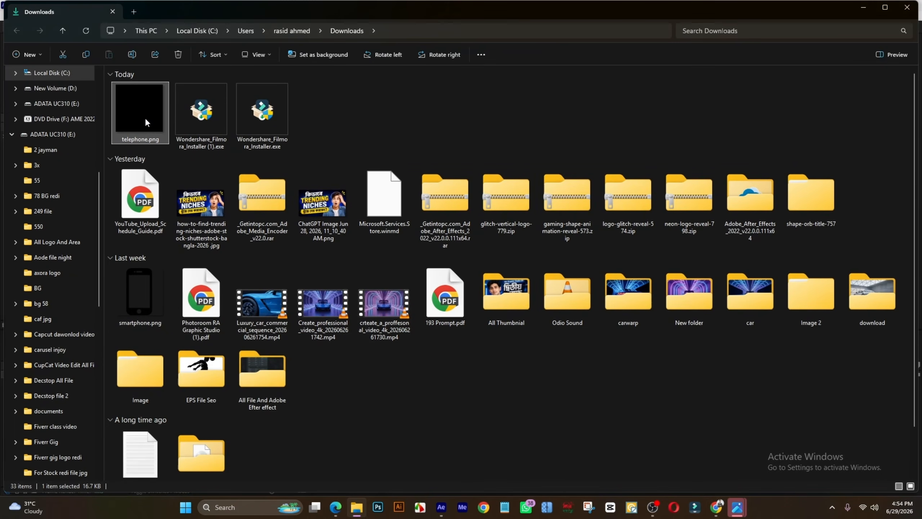
drag(145, 118, 68, 196)
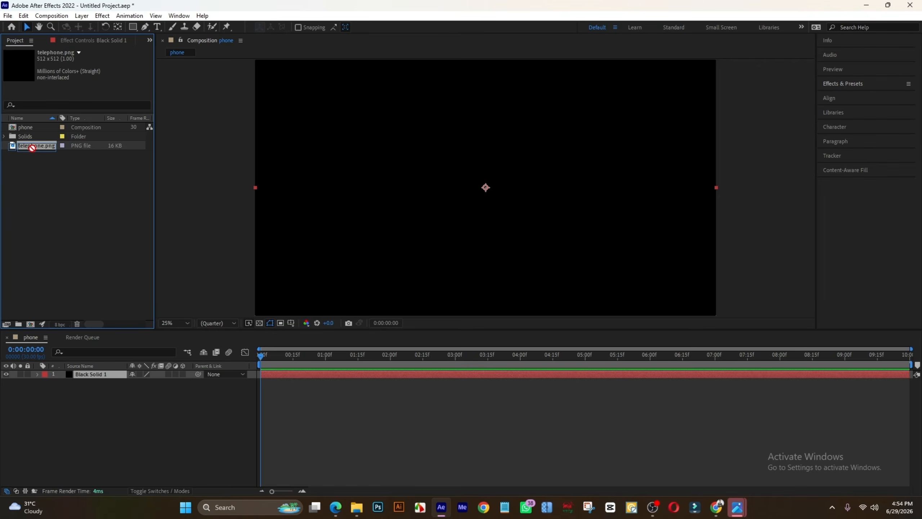
drag(32, 147, 77, 214)
drag(87, 359, 98, 373)
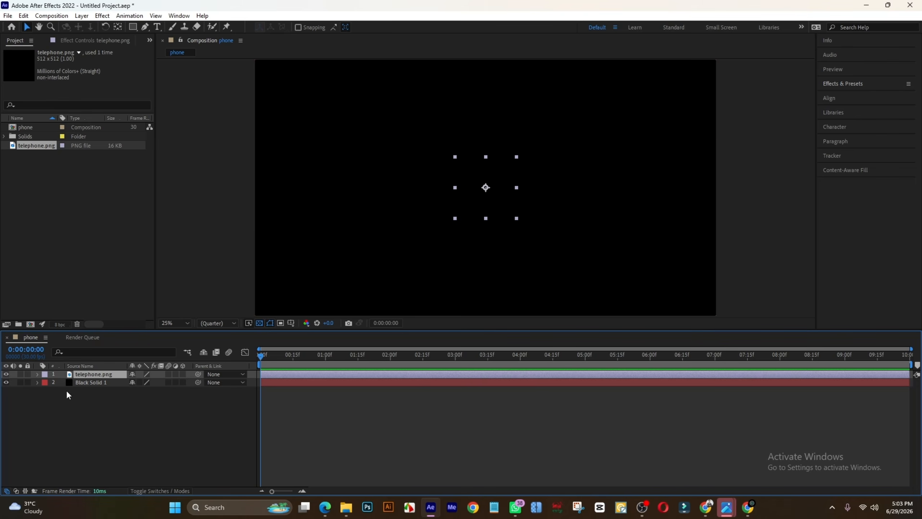
- Hide the black solid layer and select the telephone icon in the composition
click(85, 382)
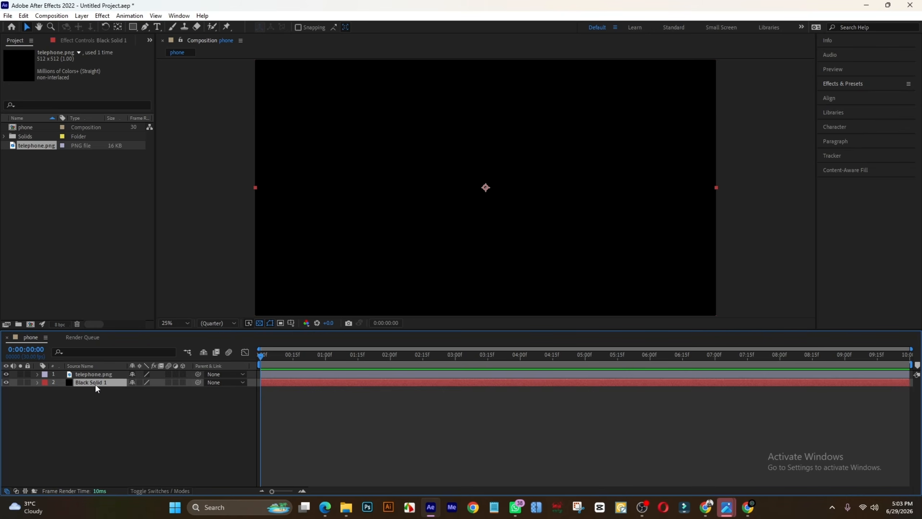
click(6, 382)
click(494, 217)
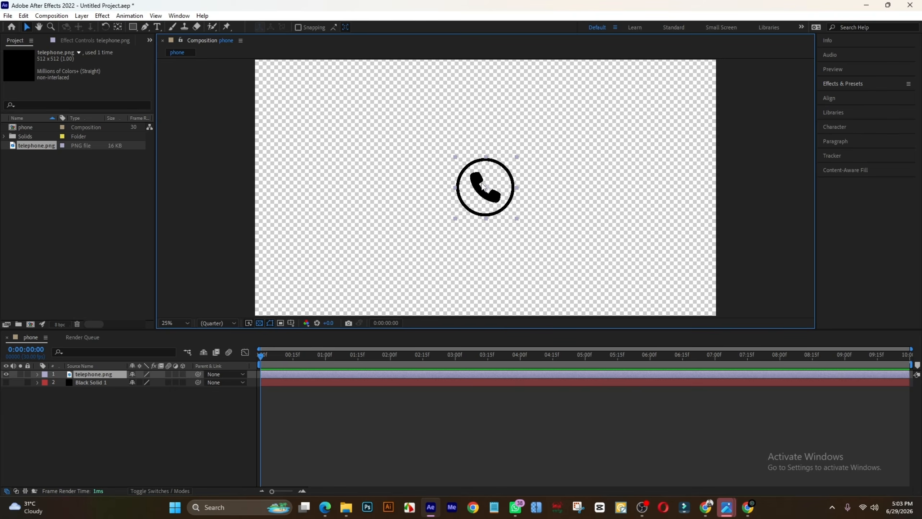
- Scale the telephone.png layer up to 201%
click(83, 376)
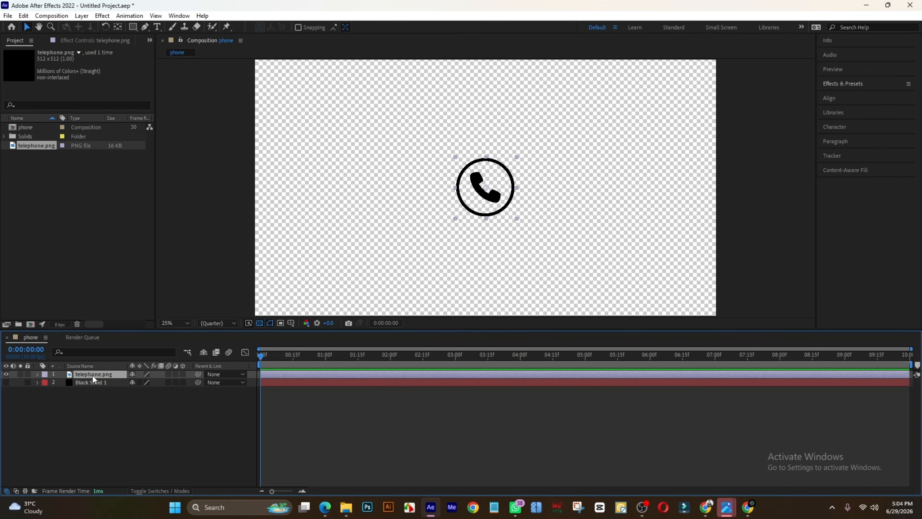
key(s)
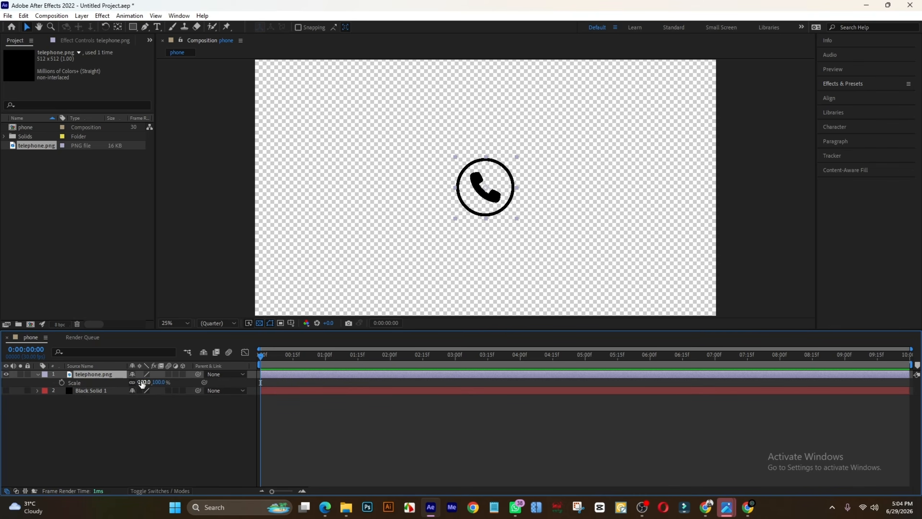
drag(144, 382, 207, 392)
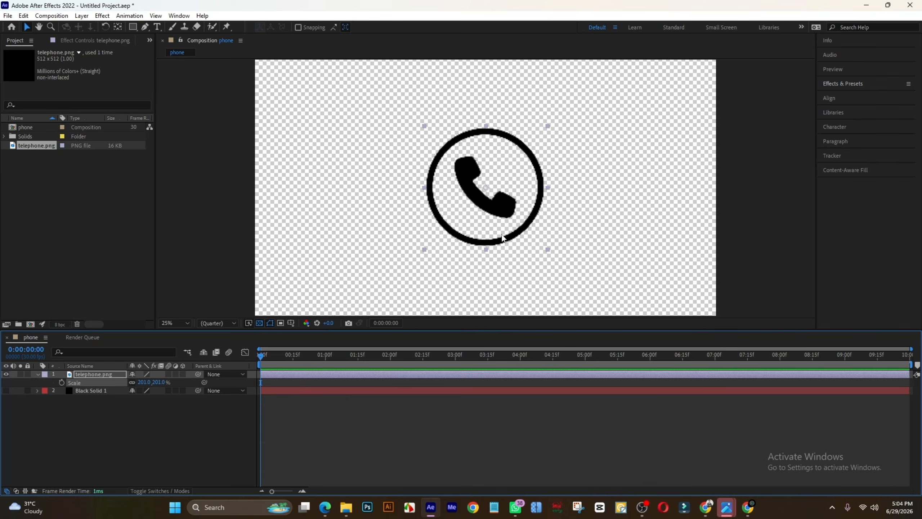
- Expand the Align options and check that Align is enabled in the workspace
click(829, 98)
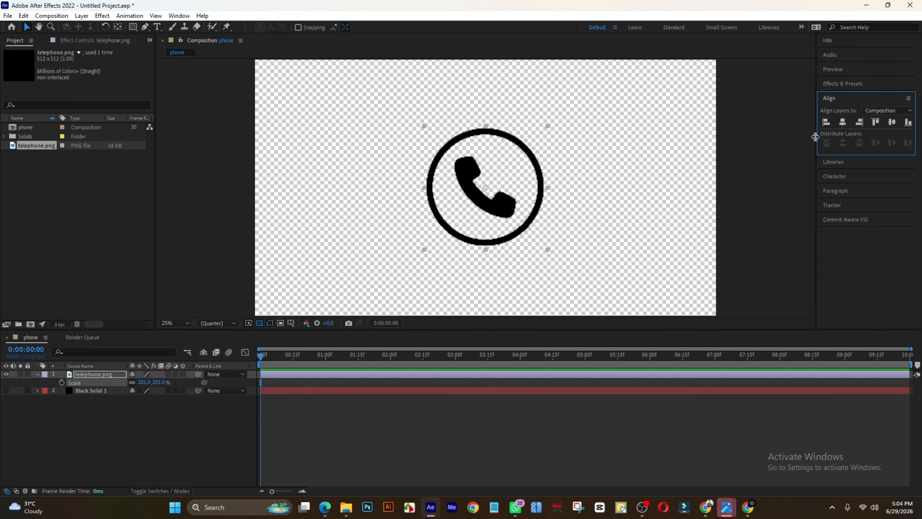
click(179, 16)
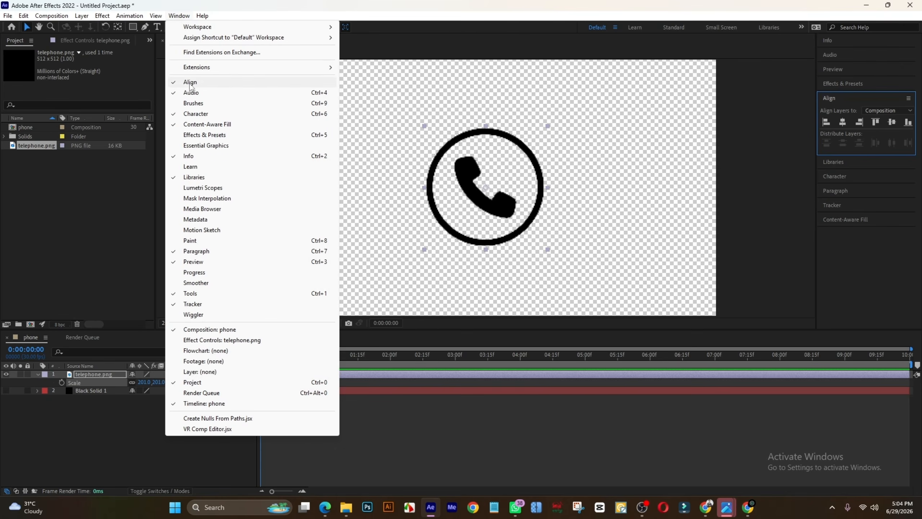
click(450, 245)
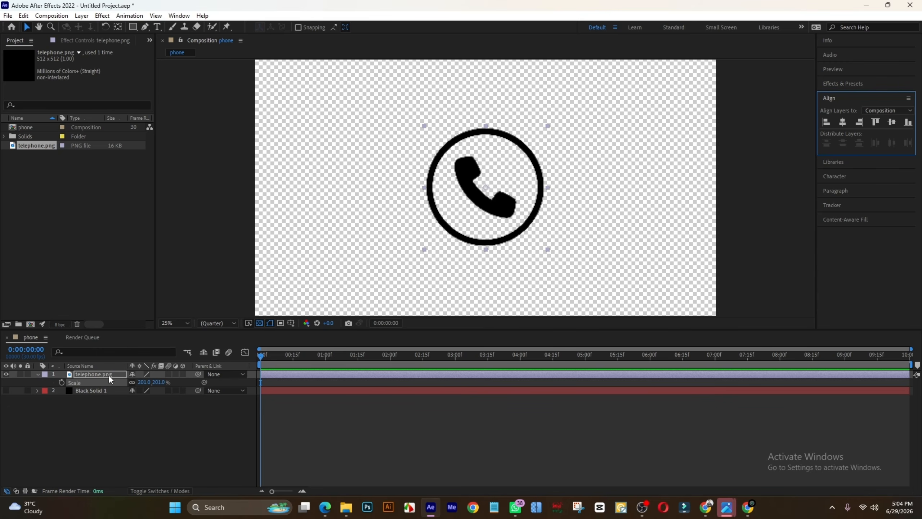
- Pre-compose the telephone.png layer, moving all attributes into the new composition
right_click(349, 373)
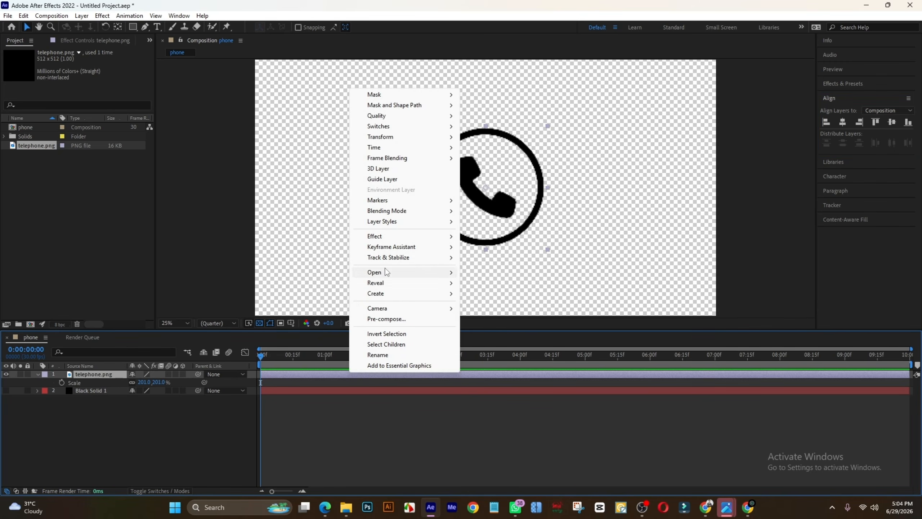
click(382, 319)
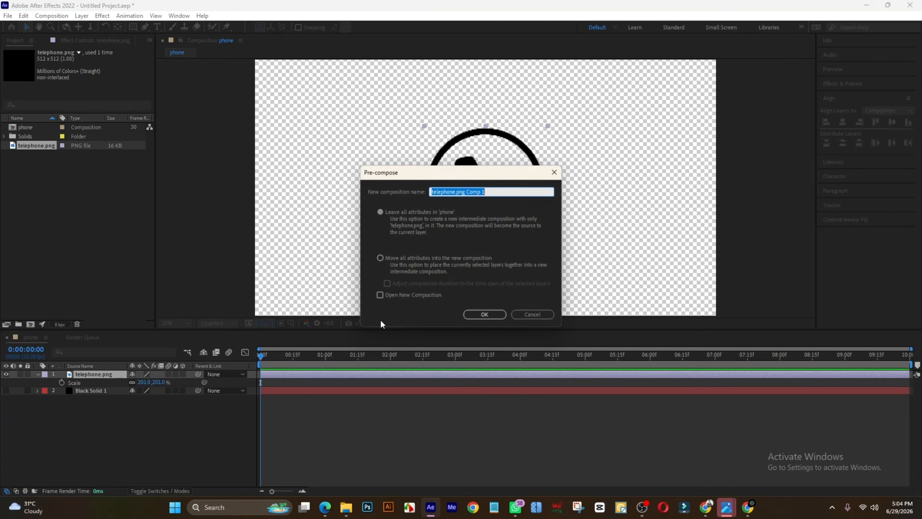
click(380, 258)
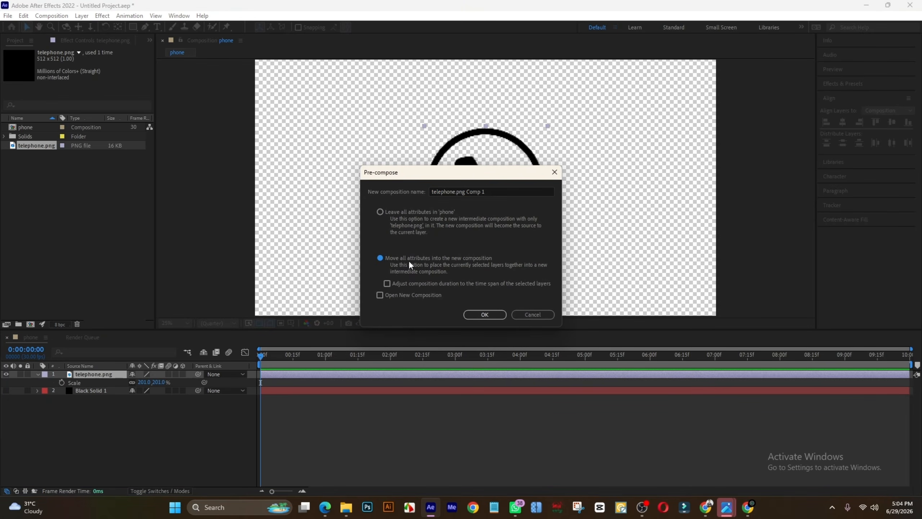
click(483, 314)
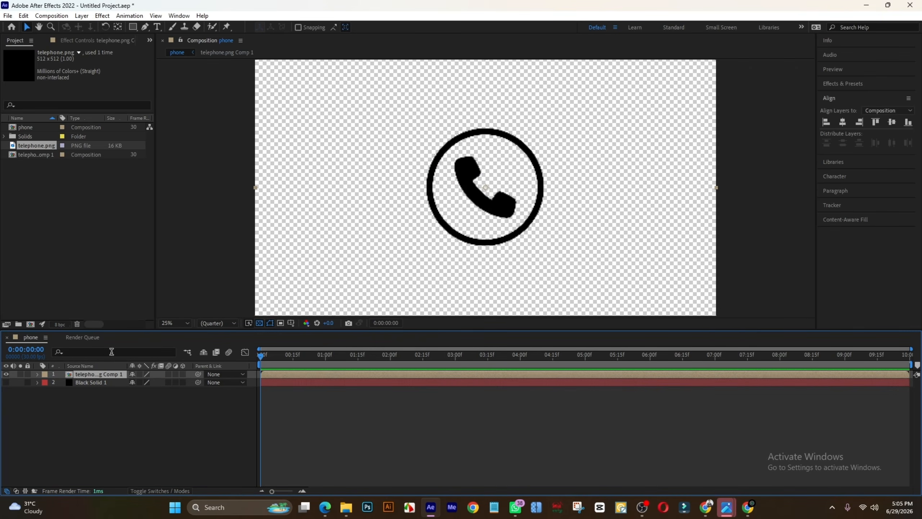
- Auto-trace the precomposed telephone layer's Alpha channel for the current frame to generate mask outlines
click(81, 16)
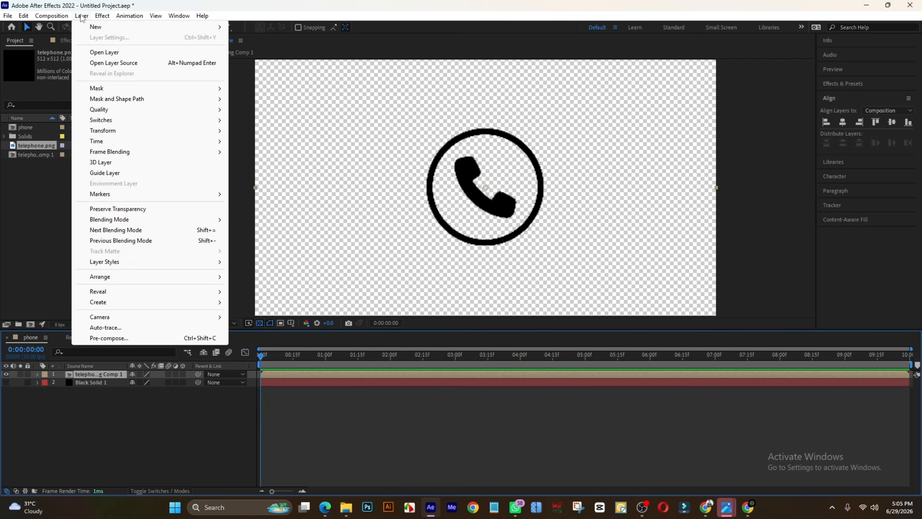
click(108, 328)
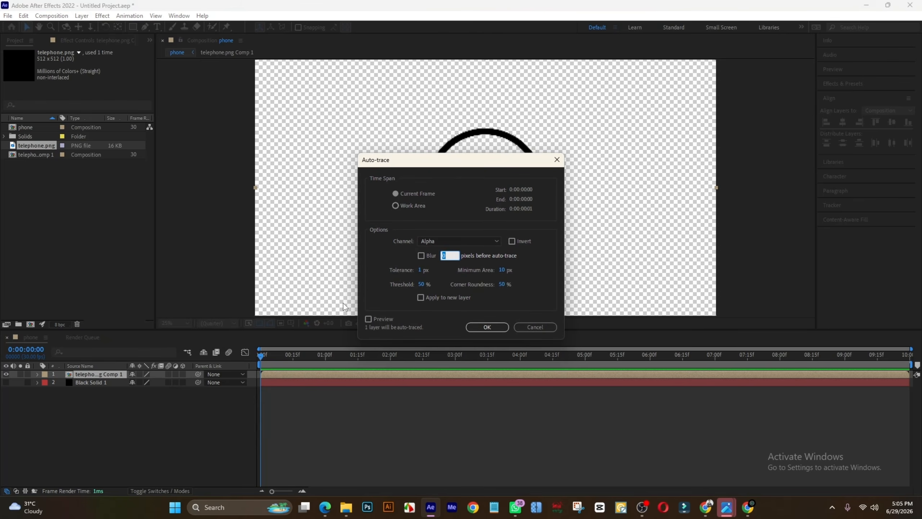
click(485, 330)
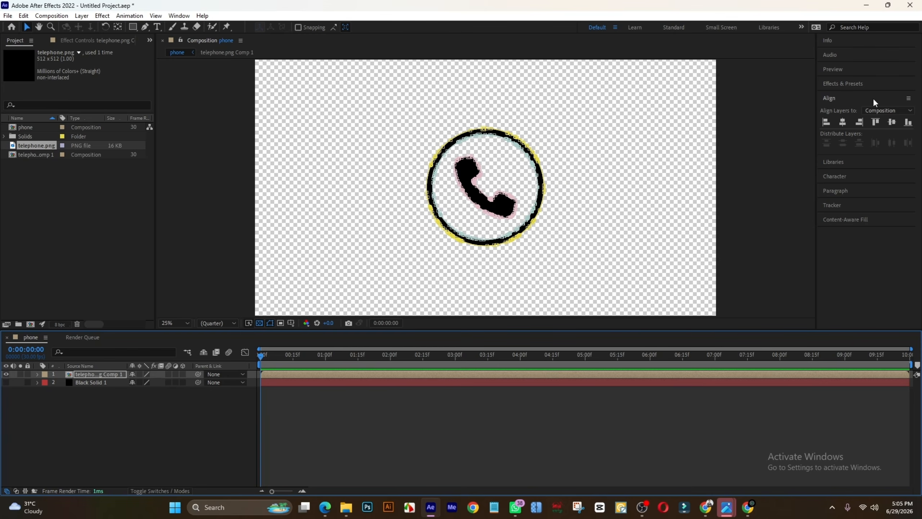
- Search the effects for "saber" and select the Video Copilot Saber effect
click(832, 98)
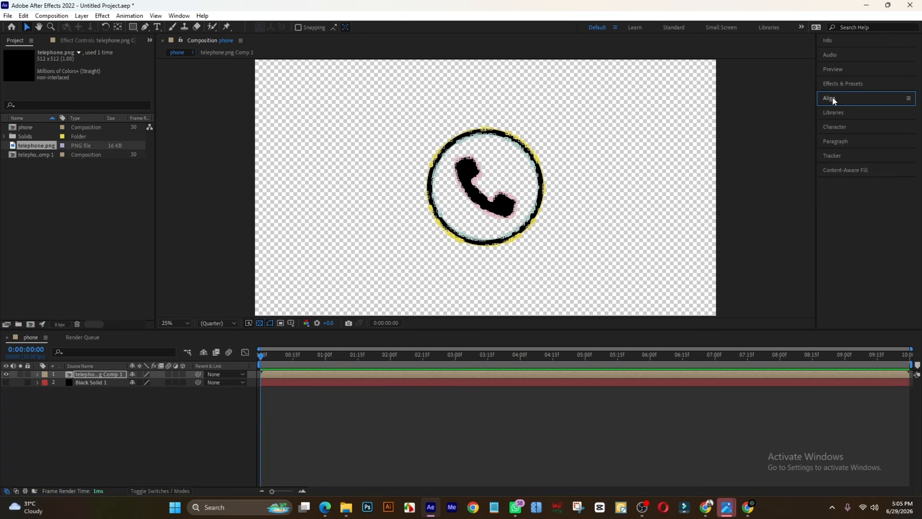
click(841, 84)
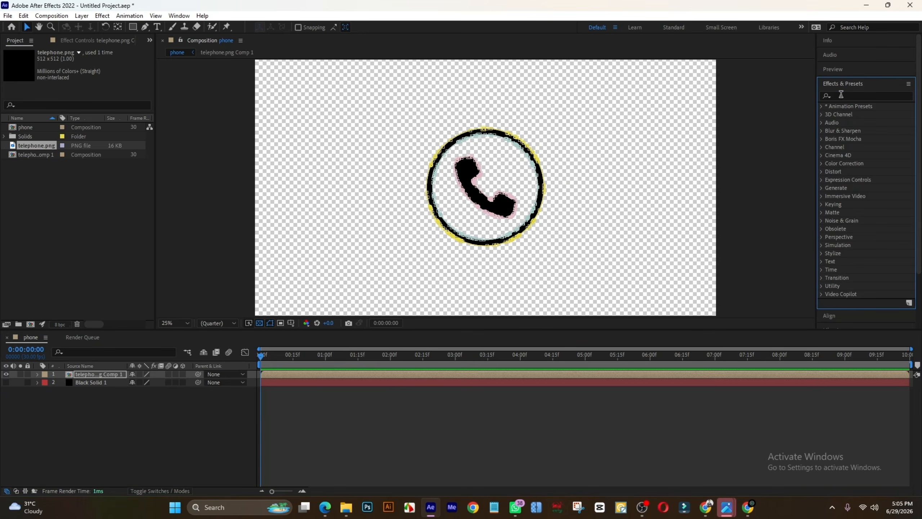
click(841, 96)
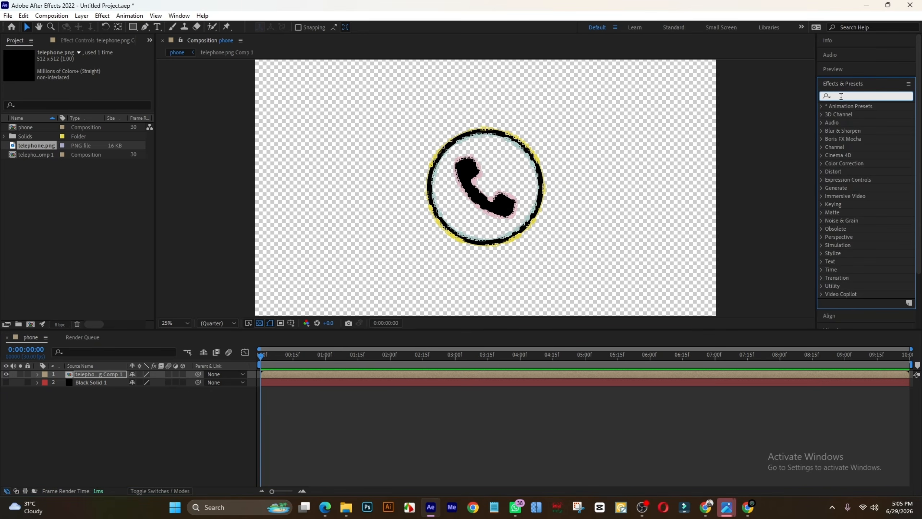
text(saber)
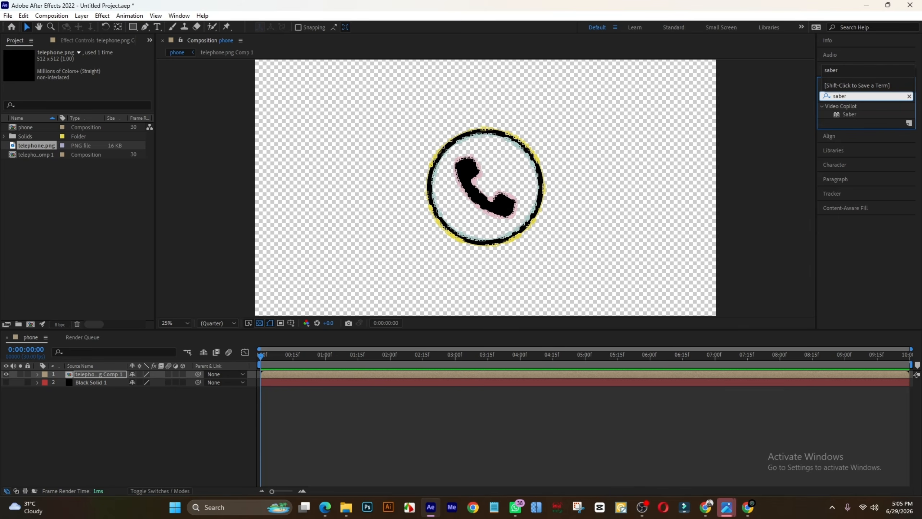
click(846, 114)
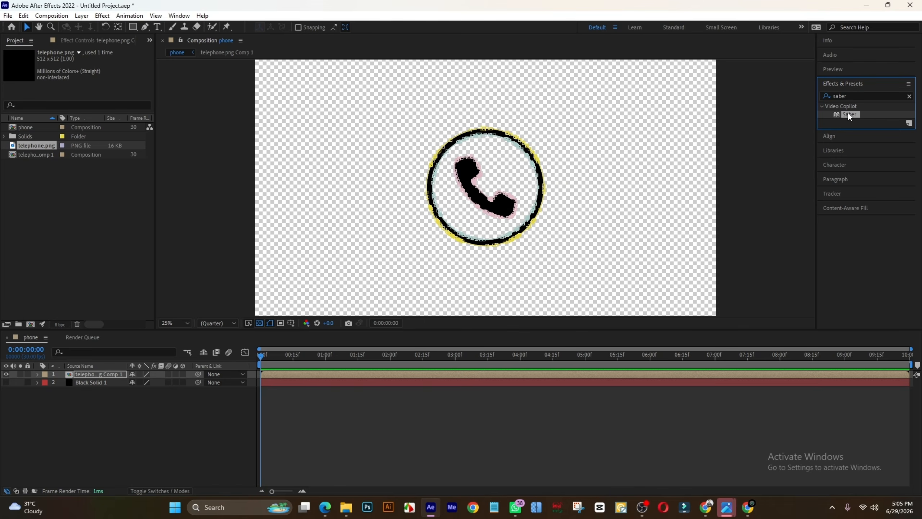
- Switch to Chrome, search Google for "saber" and view the download section of Video Copilot's free Saber plug-in page
click(706, 507)
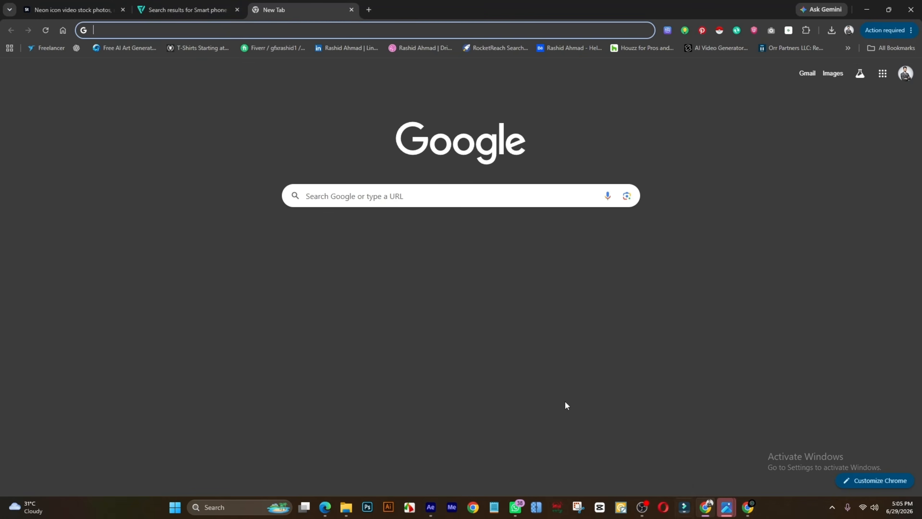
click(339, 200)
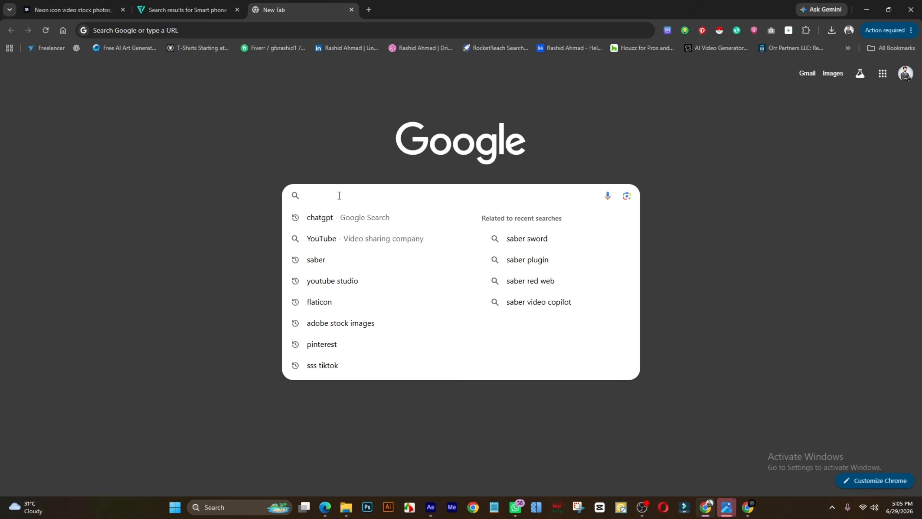
text(saber)
key(Return)
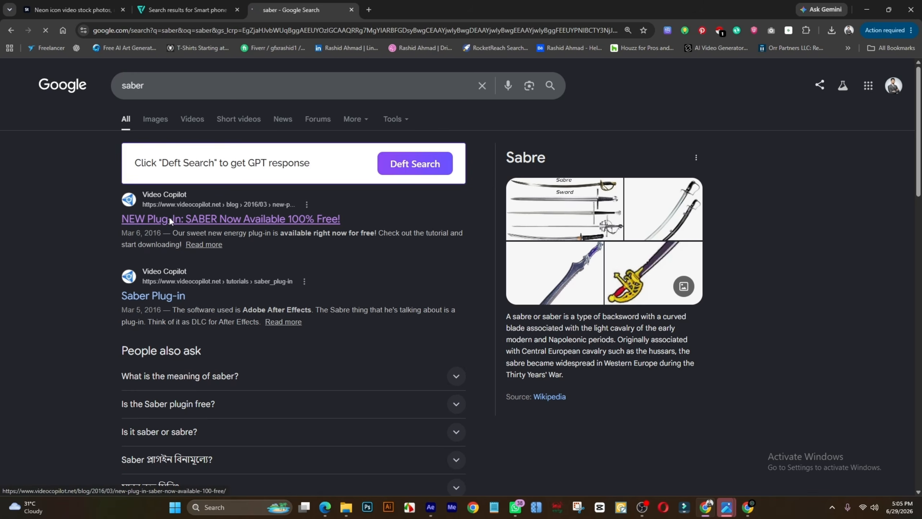
click(169, 219)
scroll(463, 280, down, 10)
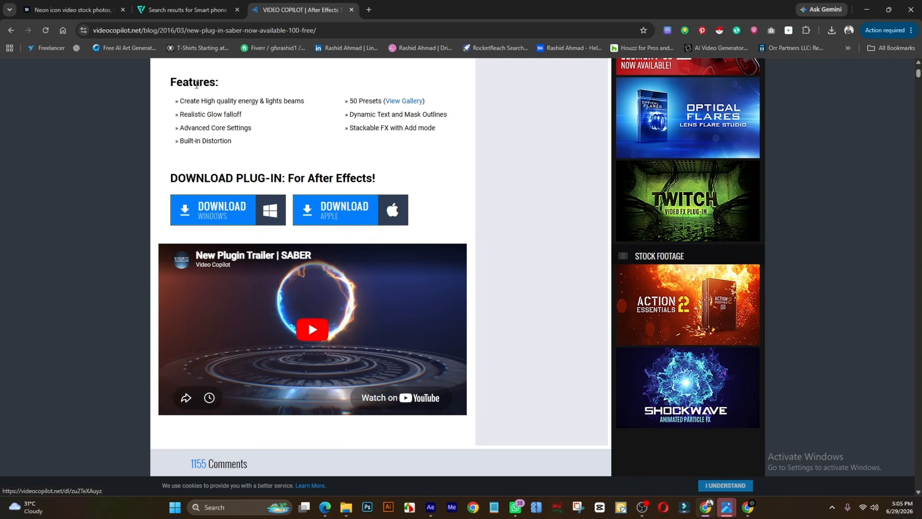
click(187, 10)
click(73, 10)
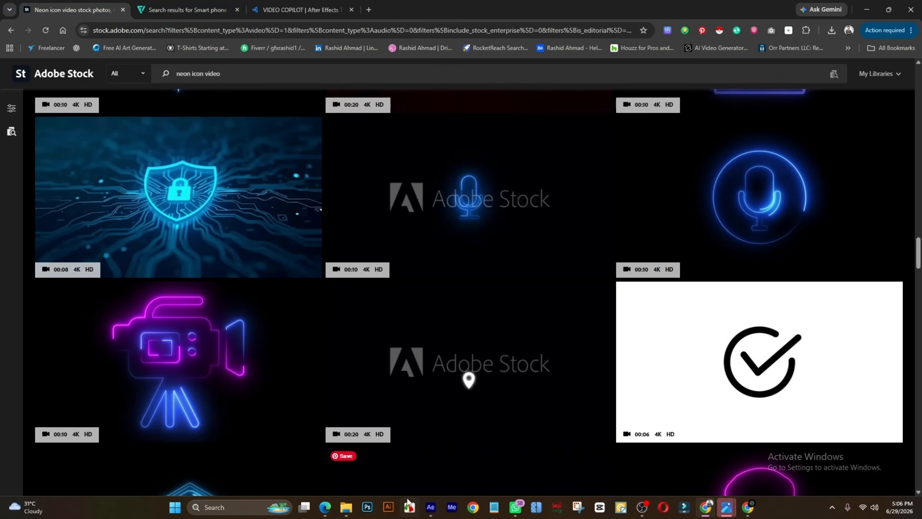
- Switch back to After Effects and apply the Saber effect to the precomposed telephone layer
click(430, 507)
click(852, 115)
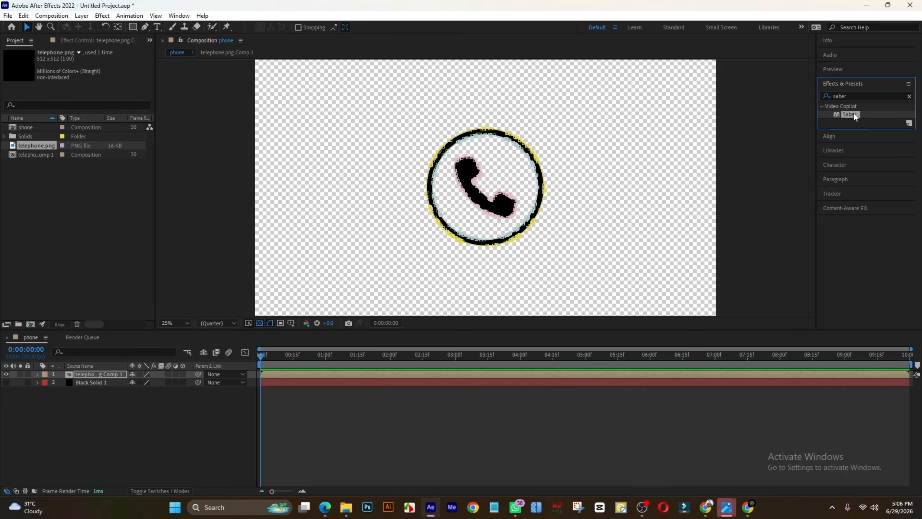
drag(854, 118, 93, 374)
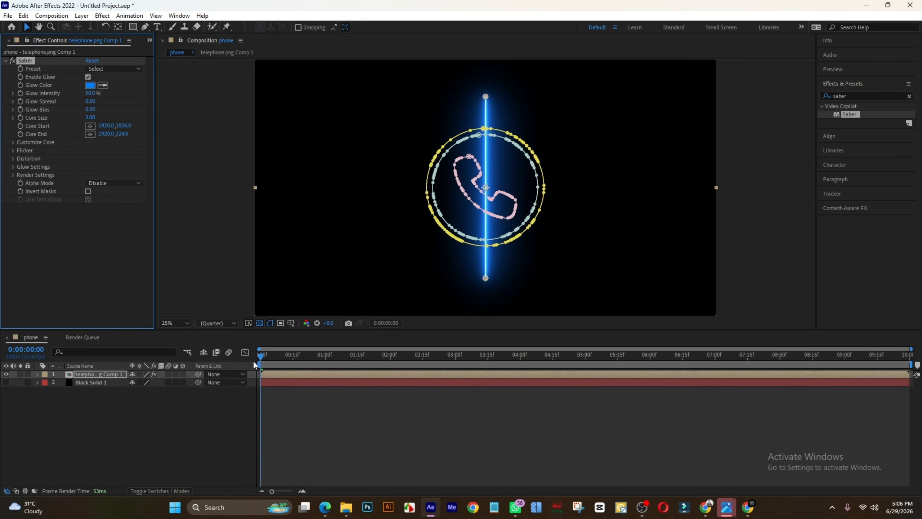
- Reveal the telephone layer's masks and delete the Mask Path keyframes of Mask 1, Mask 2 and Mask 3 at time zero
drag(262, 358, 286, 358)
key(Home)
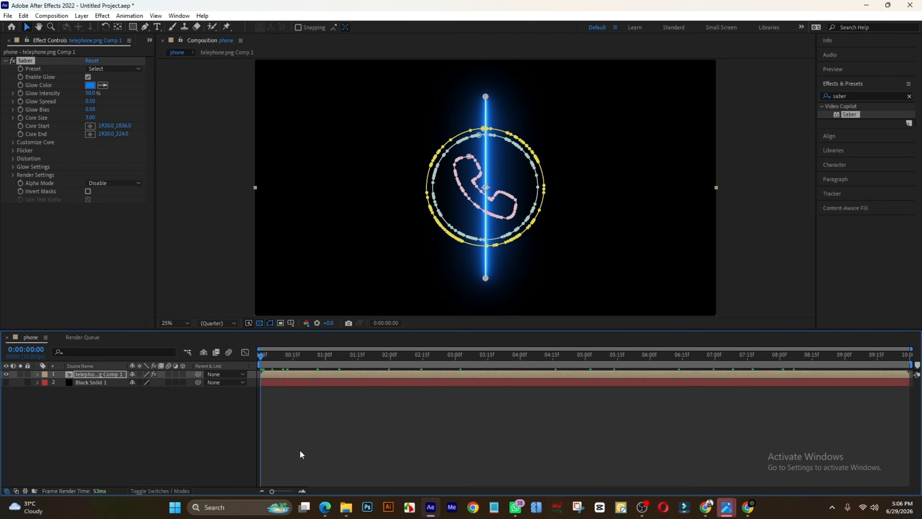
key(m)
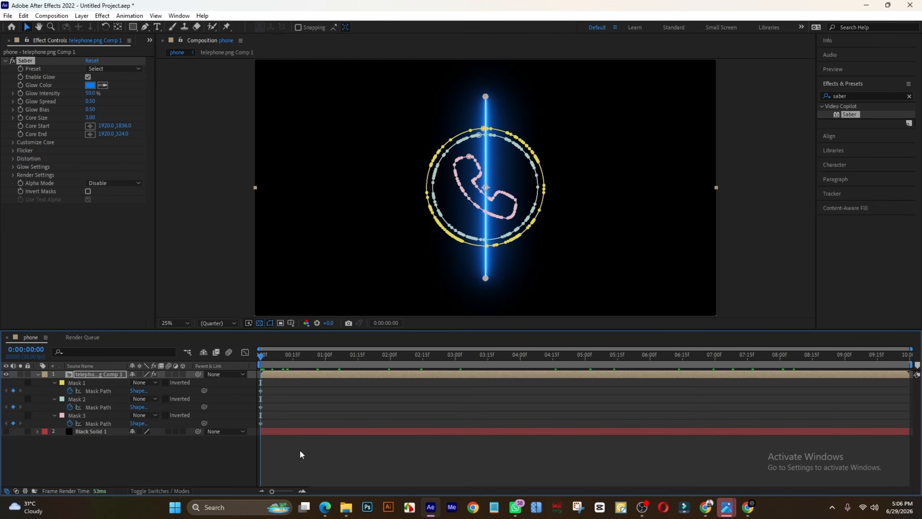
click(277, 438)
drag(273, 441, 253, 377)
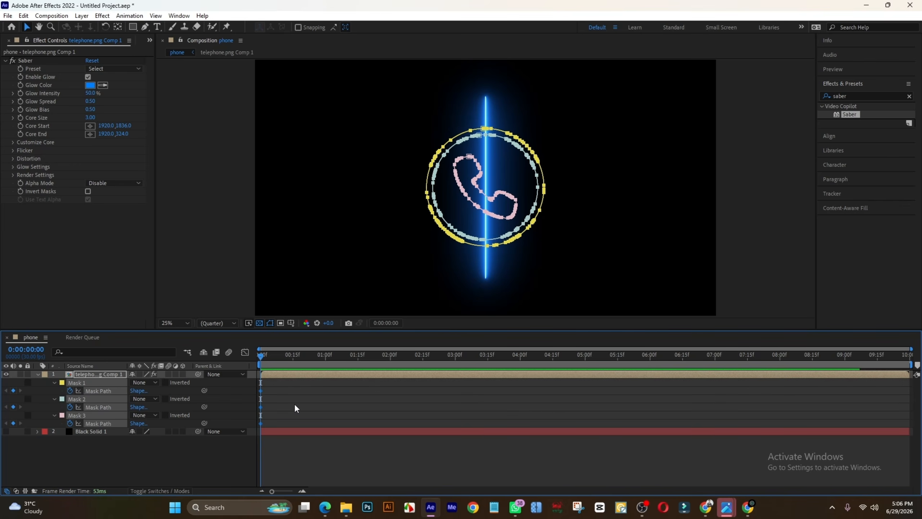
key(ctrl+z)
drag(263, 434, 254, 376)
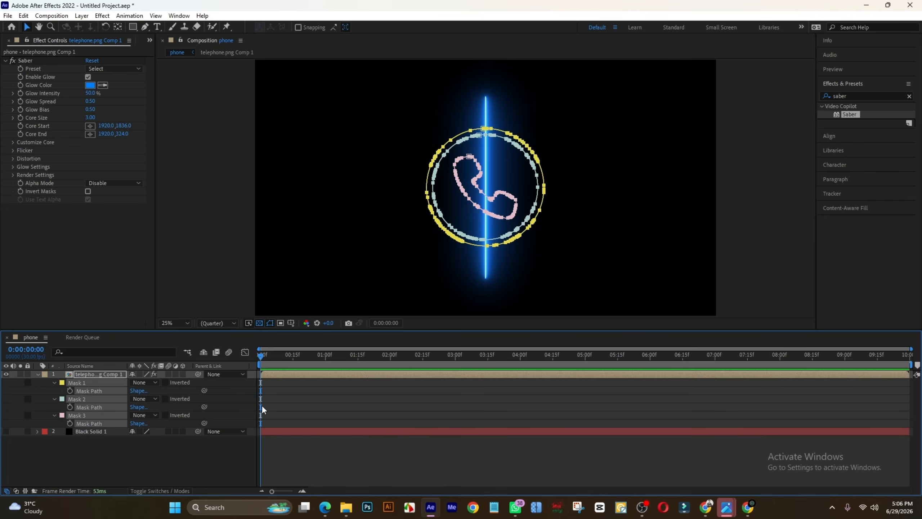
drag(290, 455, 251, 380)
- Set the Saber effect's Core Type to Layer Masks and its preset to Neon
click(13, 141)
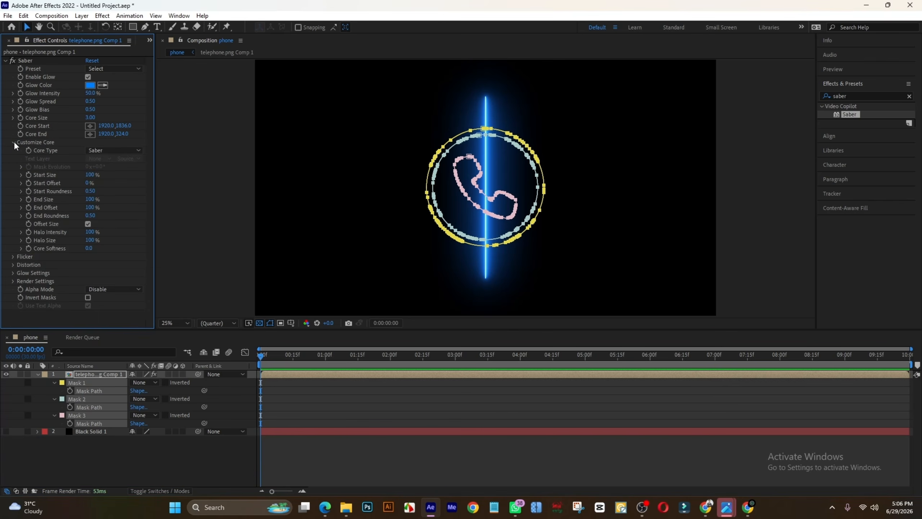
click(97, 151)
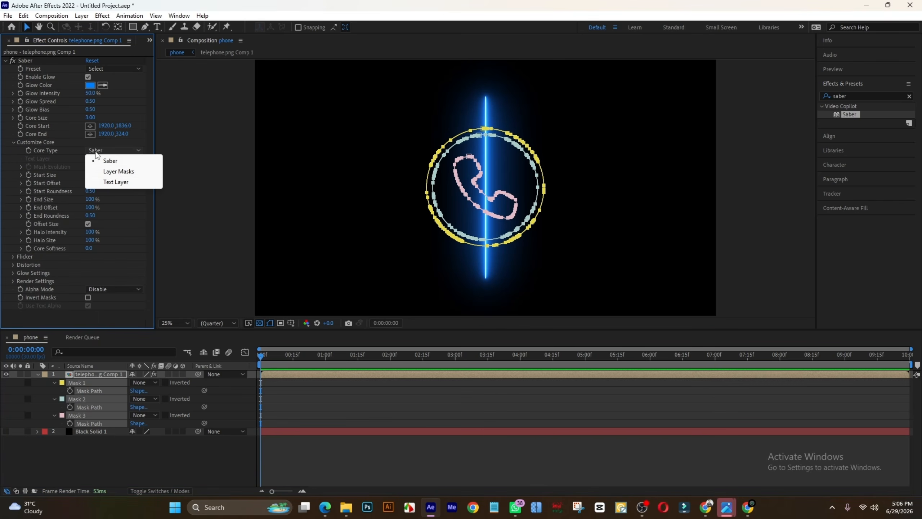
click(118, 173)
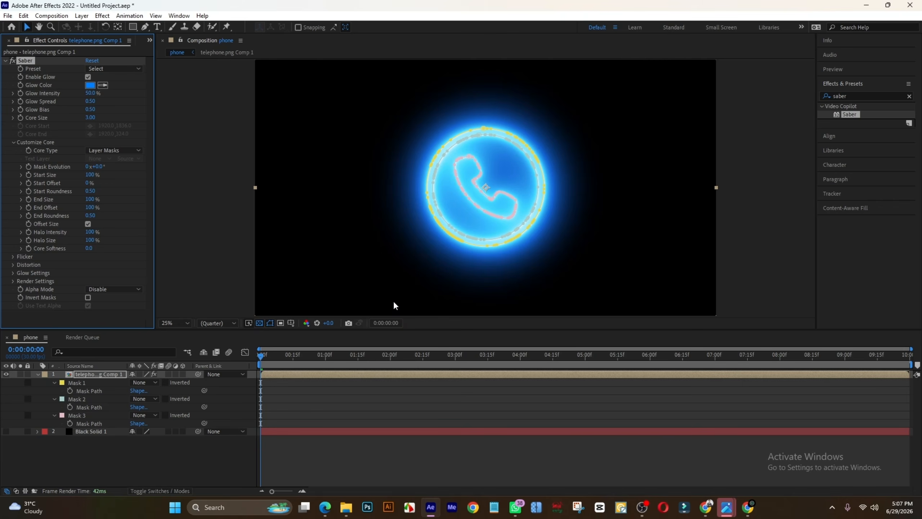
click(106, 69)
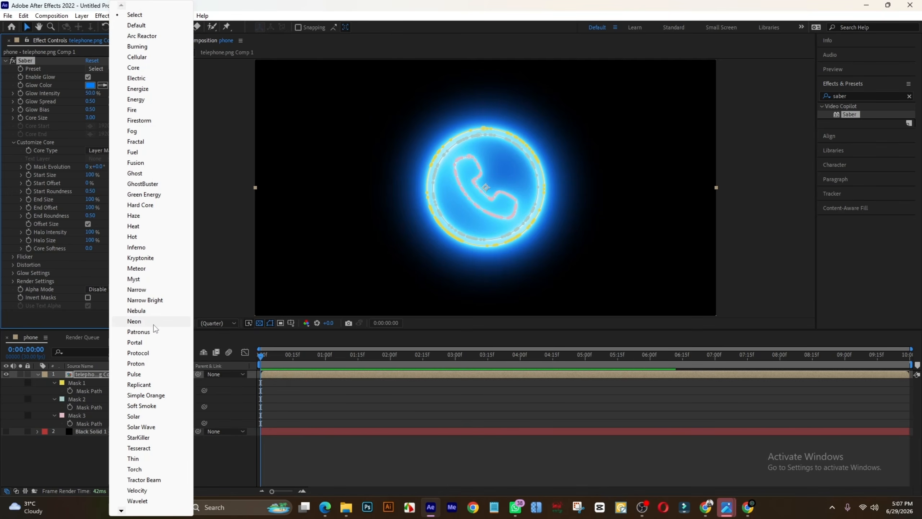
click(144, 321)
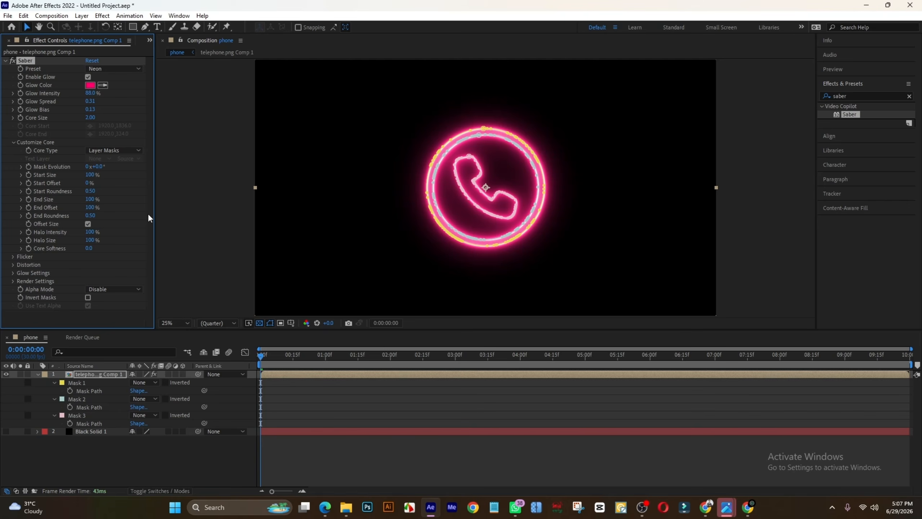
- Try the Energy, Fog, Fusion and Core presets on the Saber effect and set it back to Neon
click(134, 72)
click(131, 102)
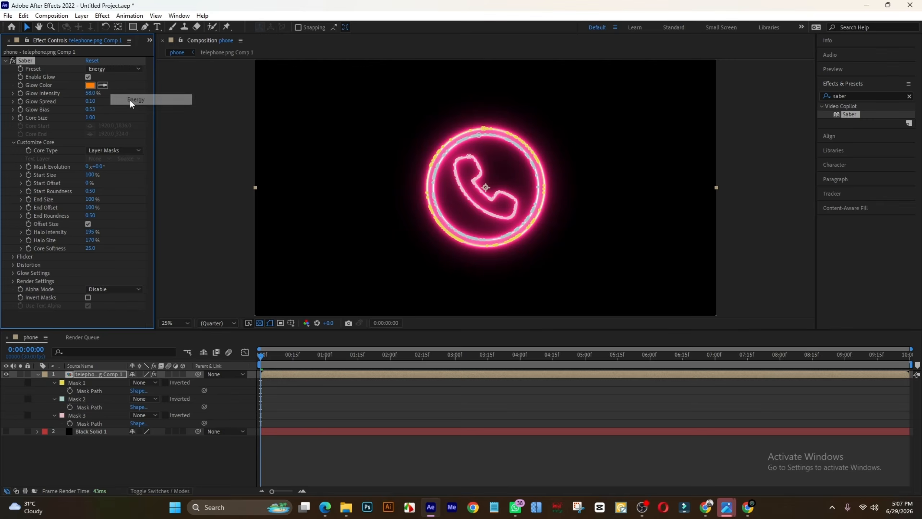
click(134, 70)
click(149, 128)
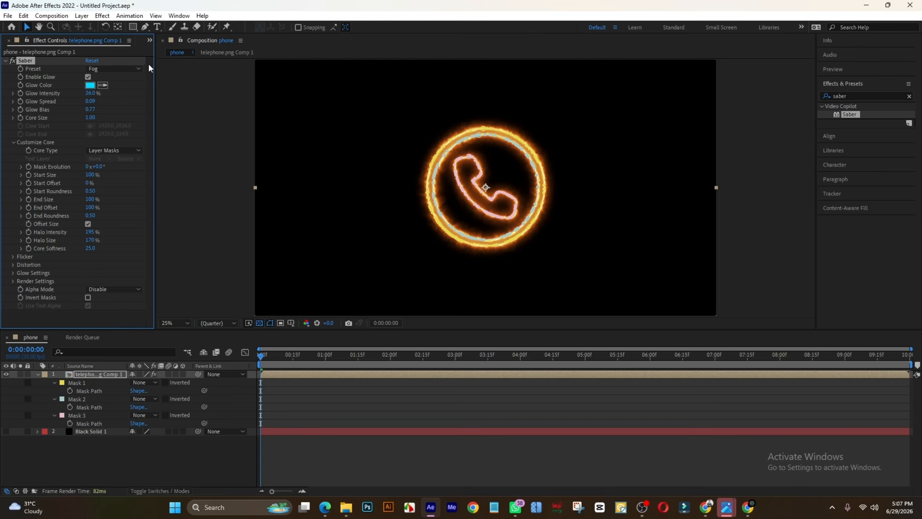
click(138, 67)
click(145, 163)
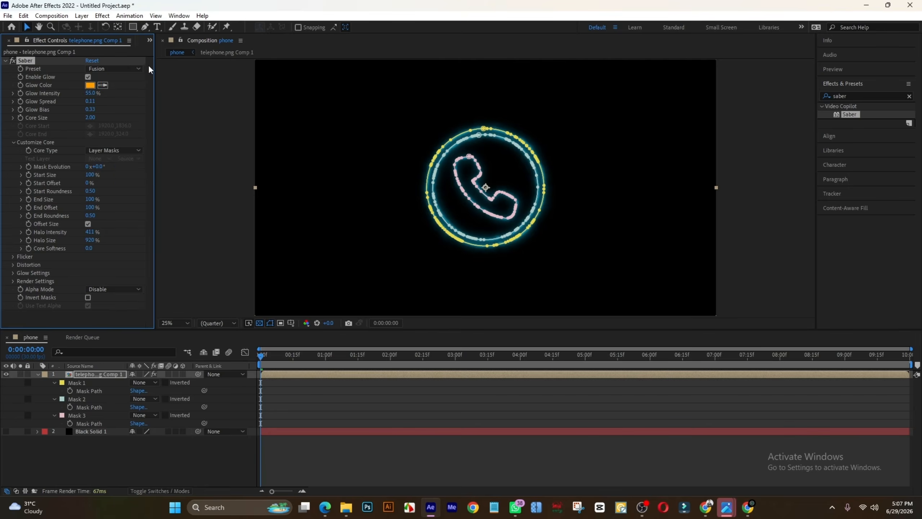
click(138, 68)
click(138, 68)
click(136, 70)
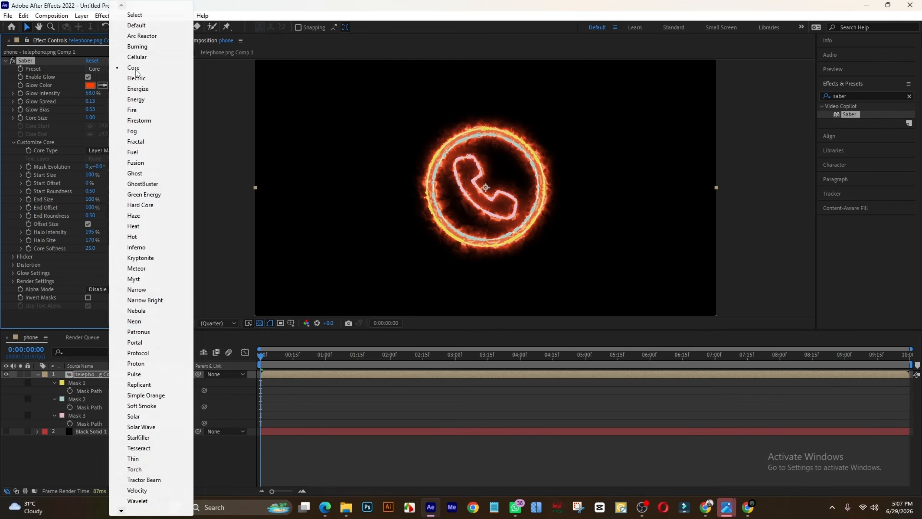
click(138, 322)
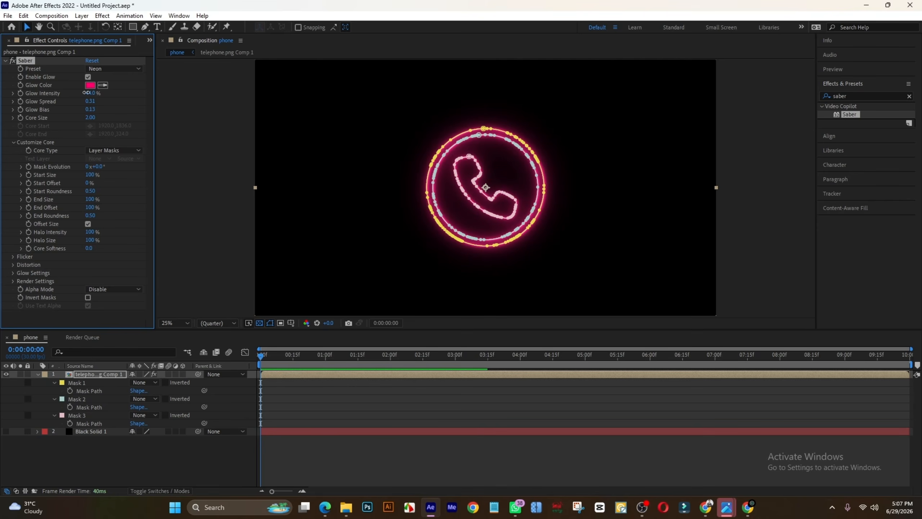
- Set Saber's Glow Intensity to 50% and Glow Spread to 0.30
mouse_move(90, 93)
mouse_down()
mouse_move(82, 93)
mouse_move(91, 94)
mouse_up()
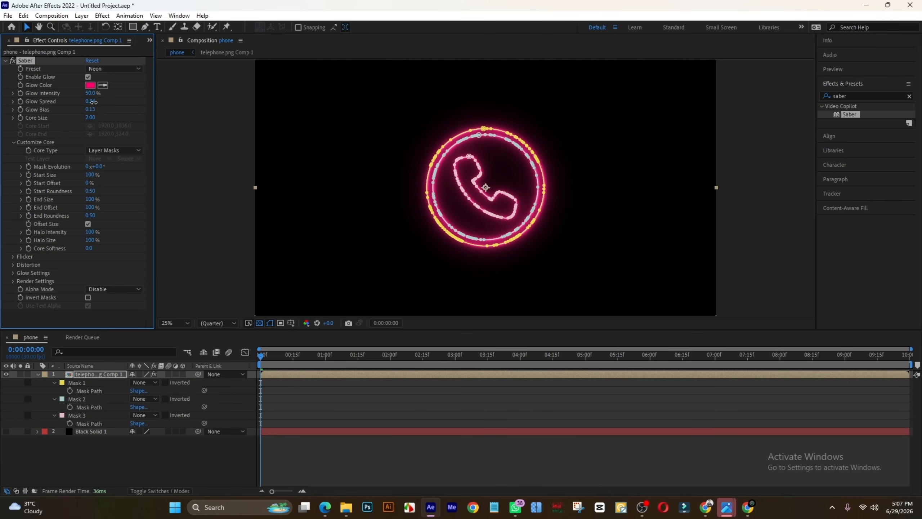
drag(93, 102, 94, 104)
- At 8 seconds, keyframe Saber's Mask Evolution at 4 revolutions and End Size at 100%, and reveal the layer's keyframes
drag(262, 358, 780, 363)
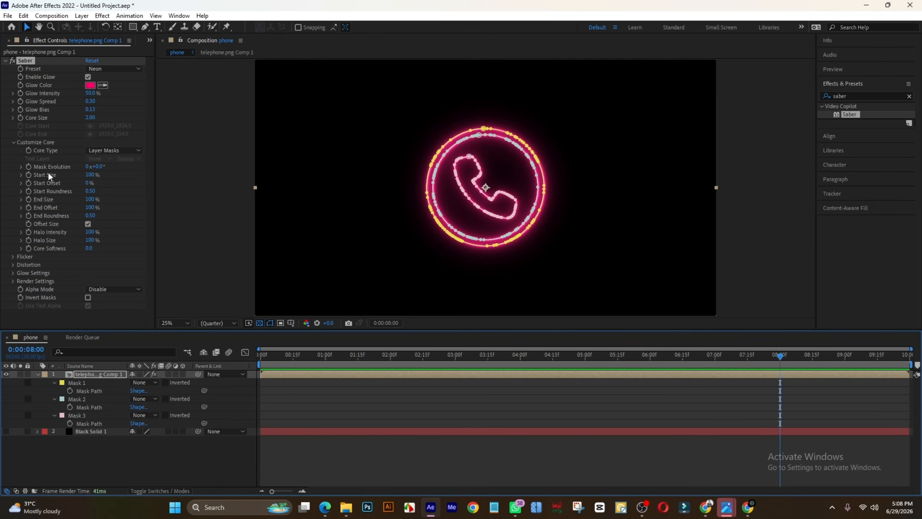
click(88, 166)
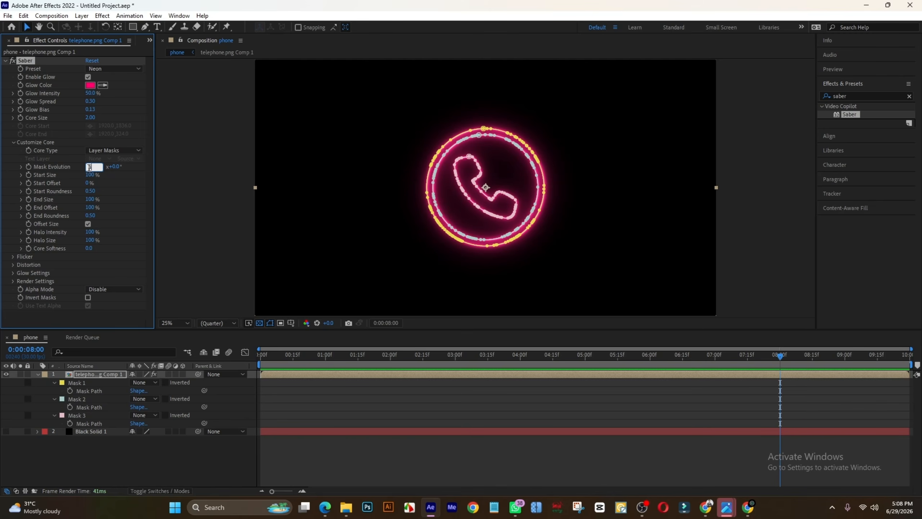
key(Return)
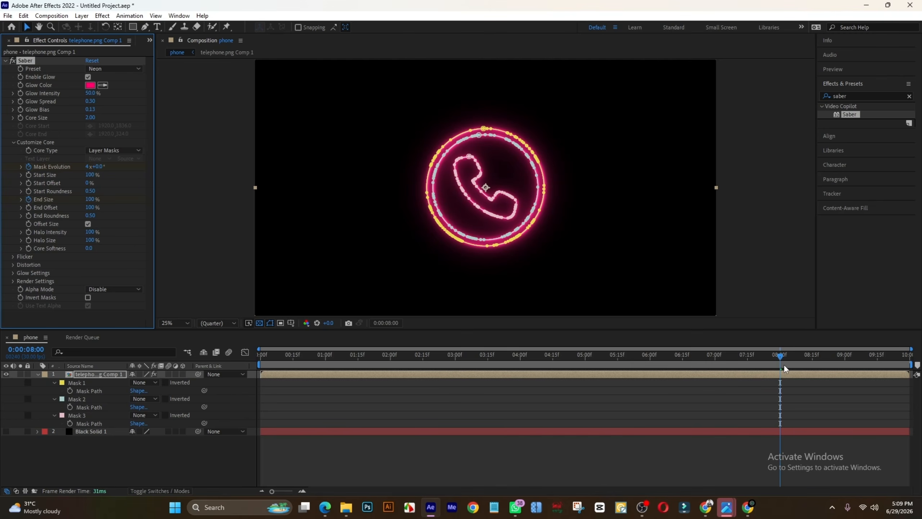
mouse_move(779, 358)
mouse_down()
mouse_move(769, 358)
mouse_move(780, 361)
mouse_up()
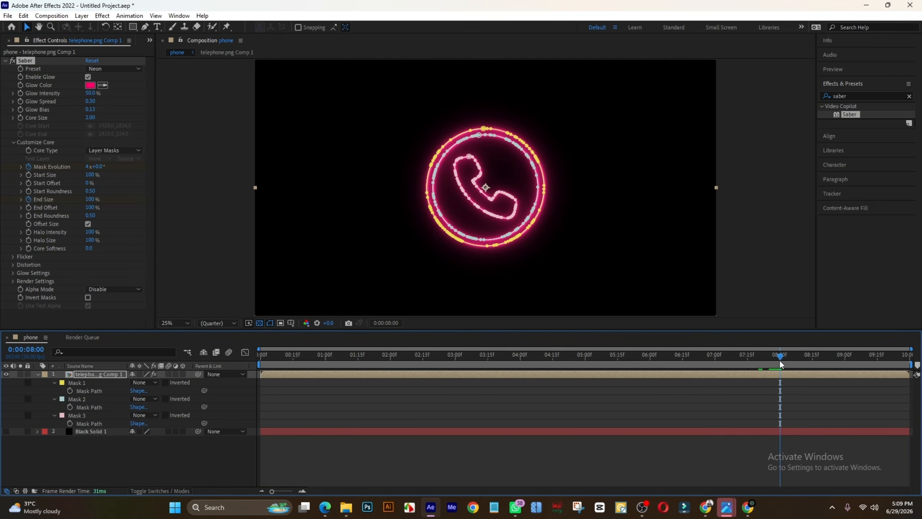
key(u)
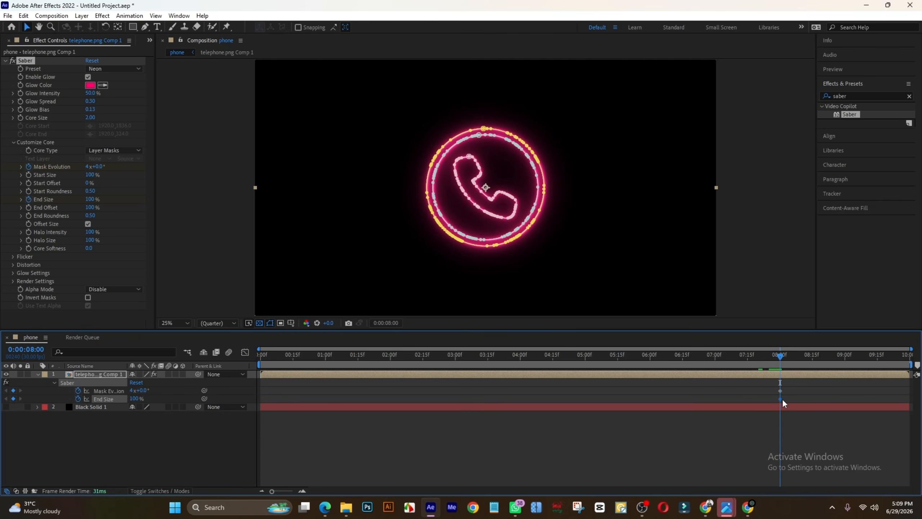
- At time zero, set Saber's Mask Evolution to 0 revolutions and End Size to 0%
drag(782, 358, 257, 376)
click(89, 167)
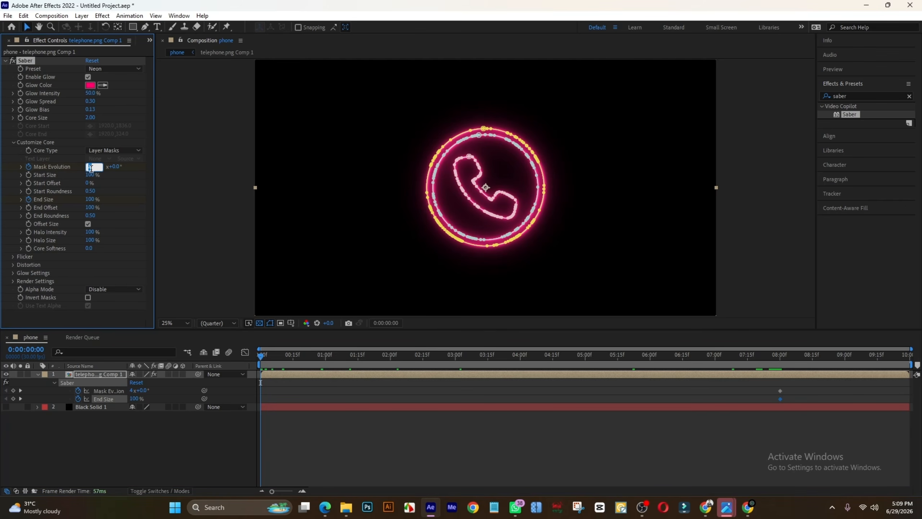
text(0)
key(Return)
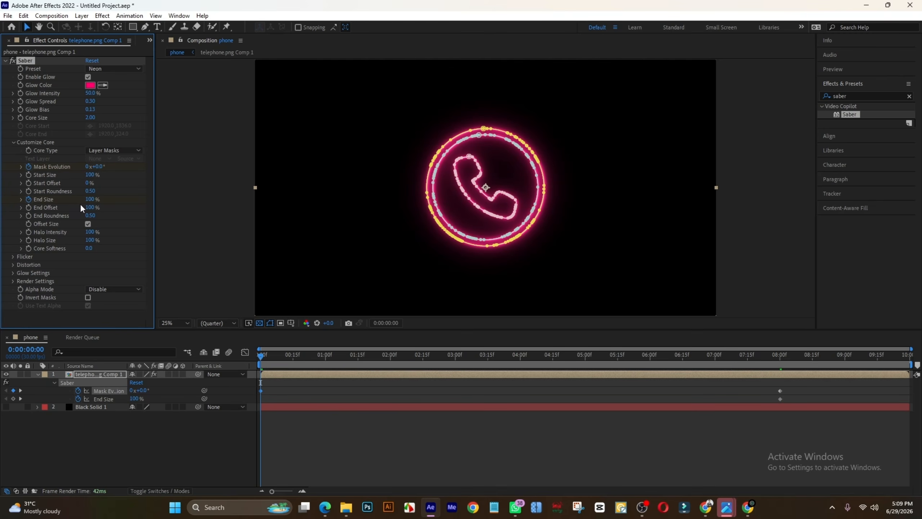
click(89, 199)
key(Return)
- Preview the neon telephone animation from the start of the composition
click(255, 357)
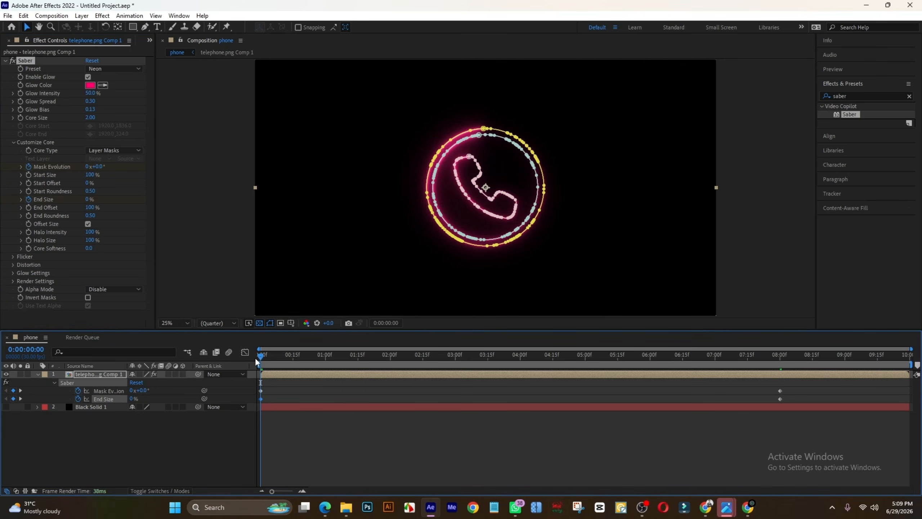
key(space)
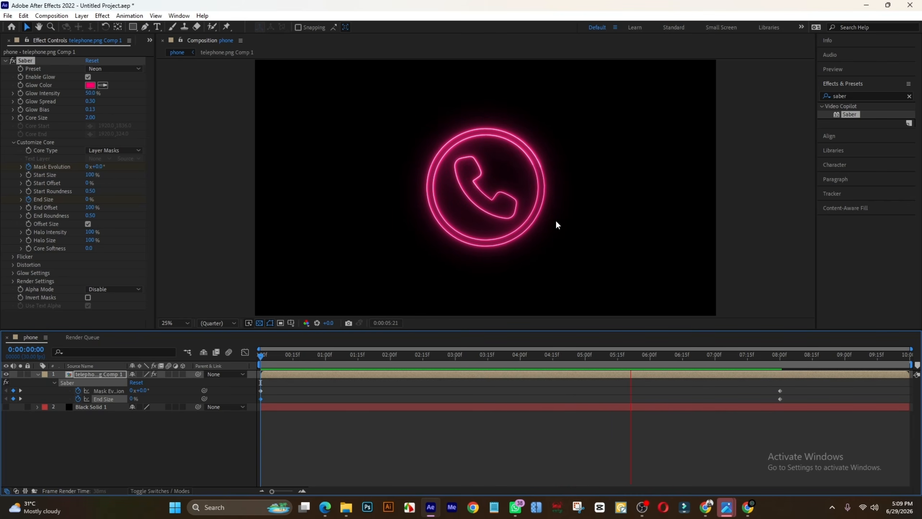
click(480, 376)
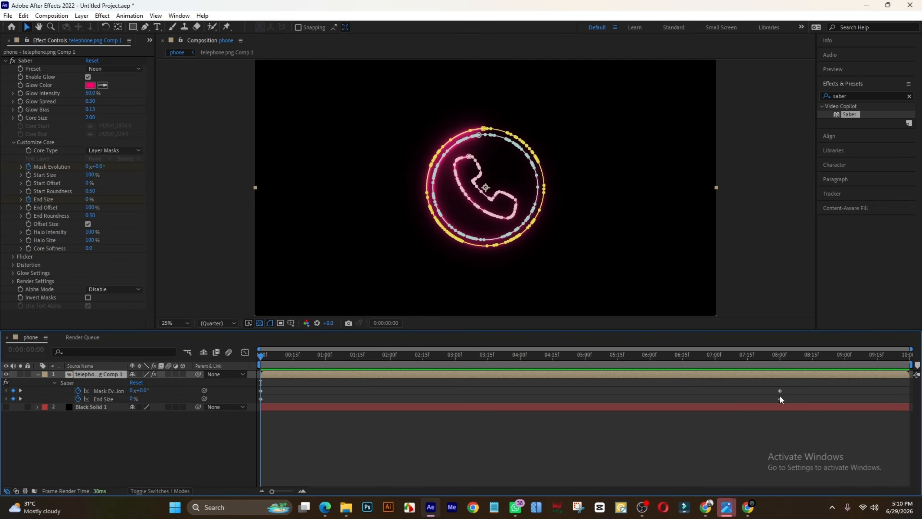
- Apply Easy Ease to all Mask Evolution and End Size keyframes, preview the motion and return to time zero
drag(793, 399, 243, 387)
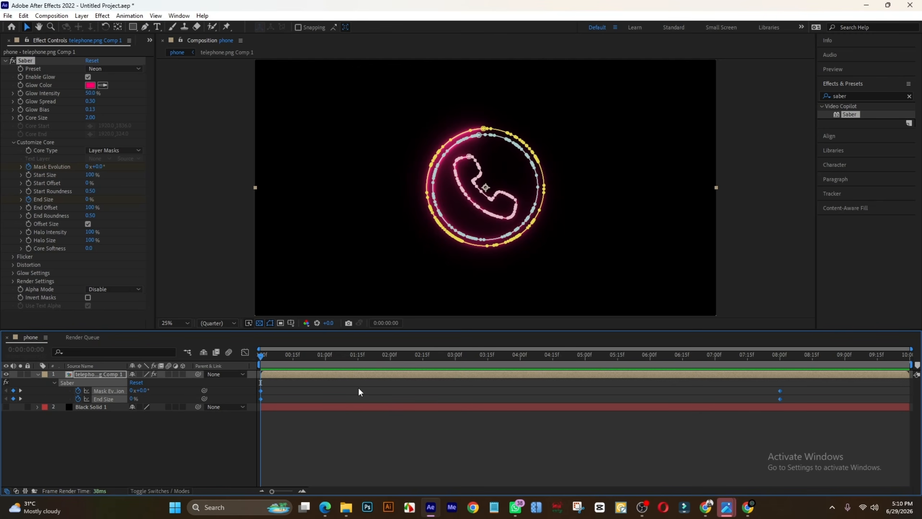
key(F9)
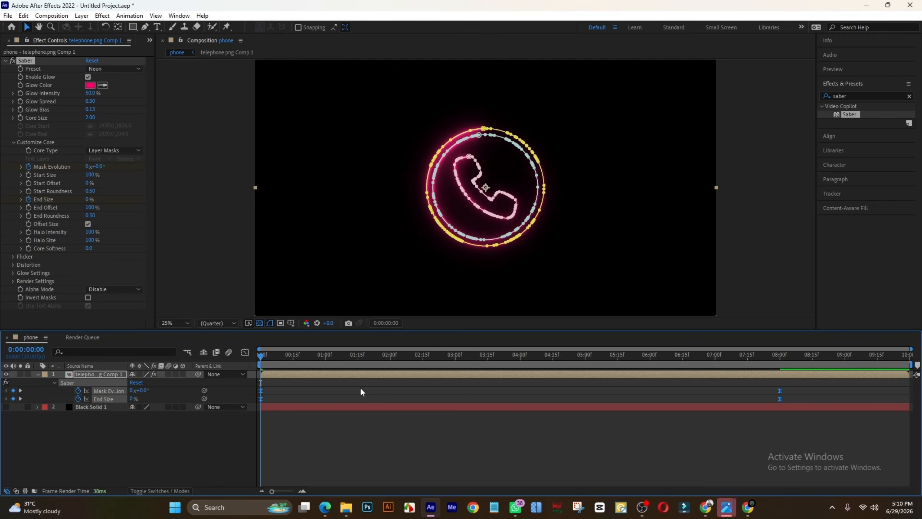
key(space)
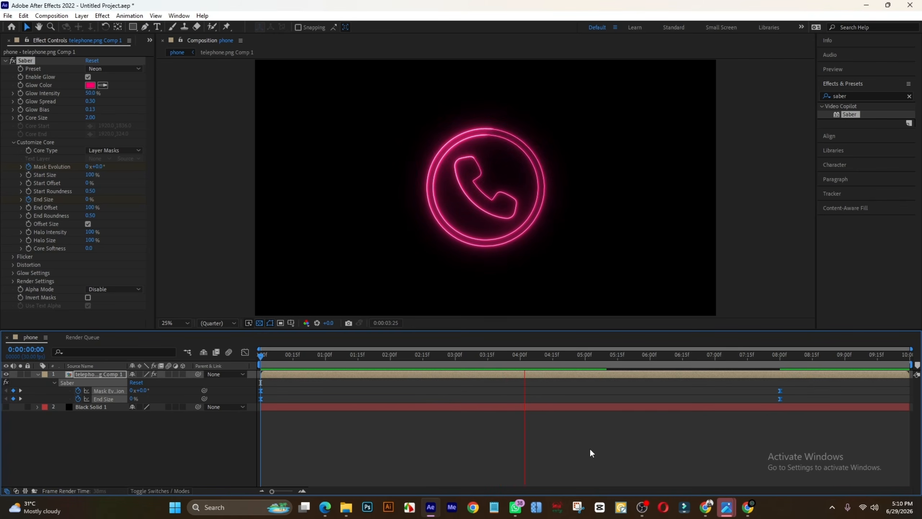
click(564, 375)
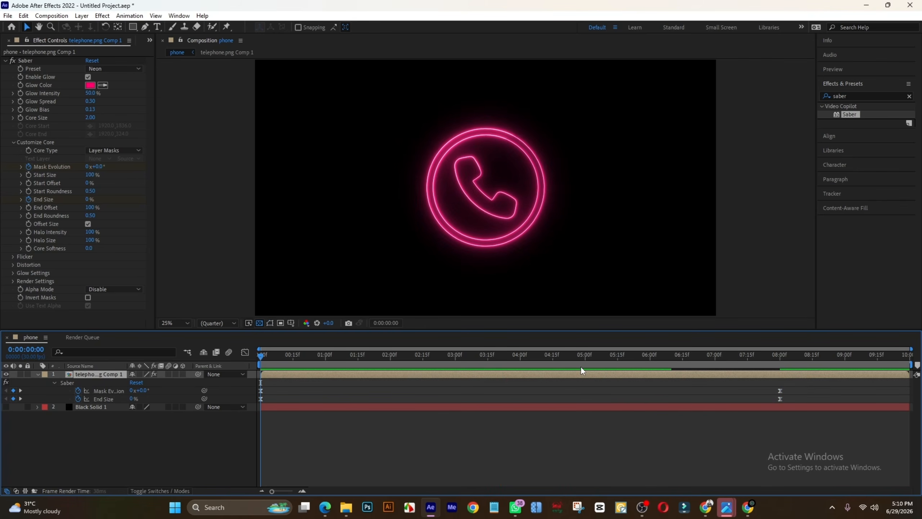
key(space)
drag(578, 358, 253, 335)
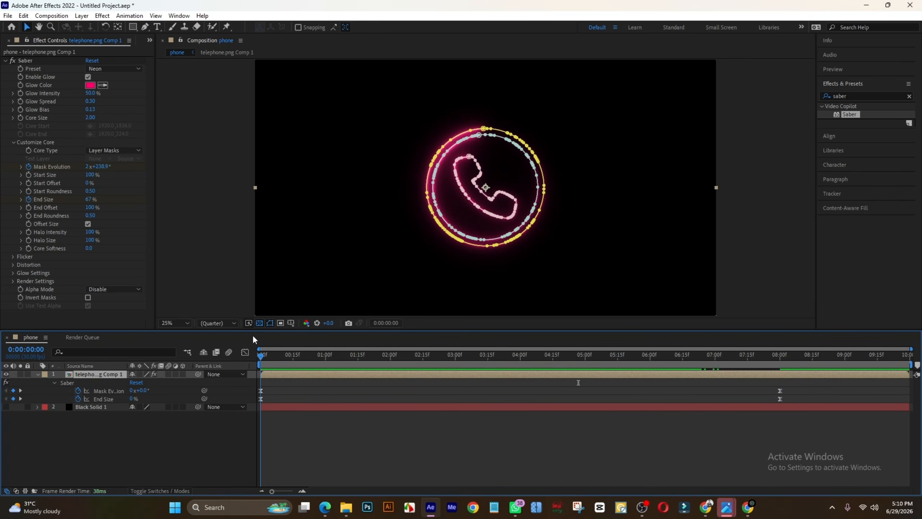
- Keyframe Saber's Flicker Intensity at 50% and Flicker Speed at 25
click(12, 256)
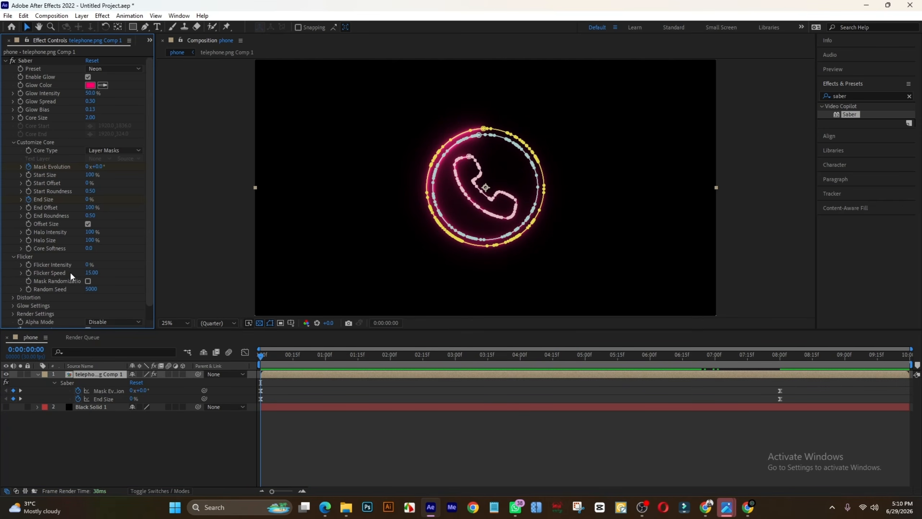
click(89, 265)
text(50)
click(92, 273)
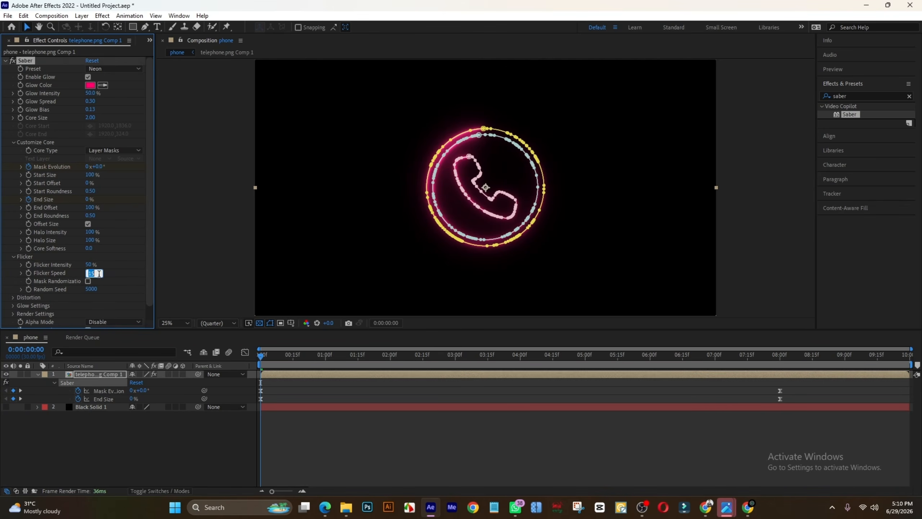
text(25)
- Preview the flickering neon animation and return to the start of the composition
key(space)
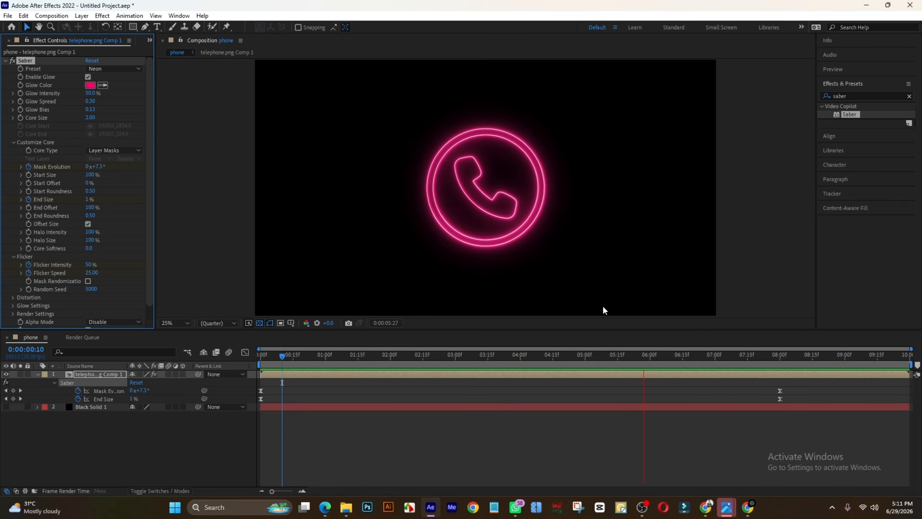
click(523, 382)
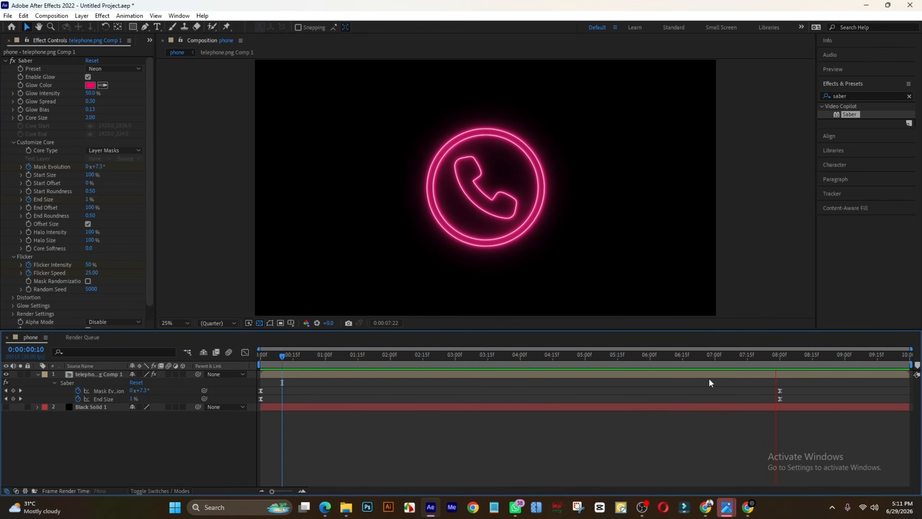
click(778, 374)
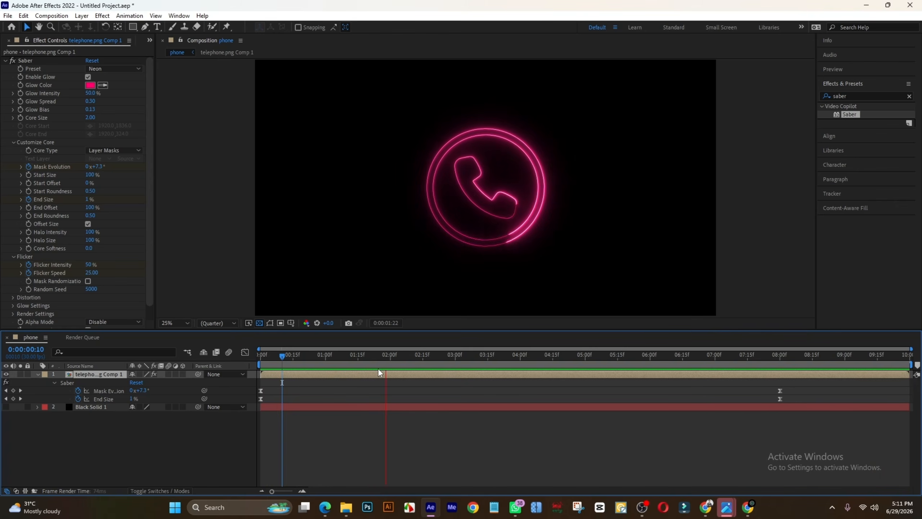
drag(284, 358, 341, 365)
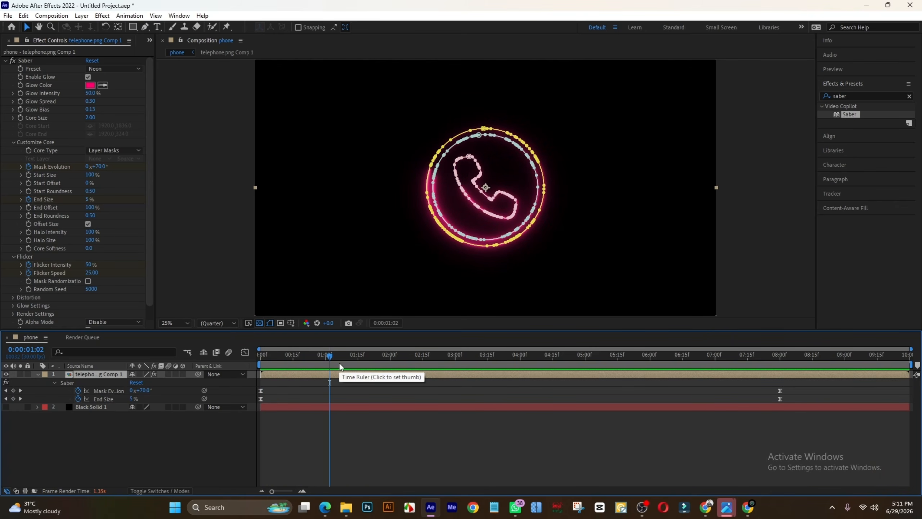
key(Home)
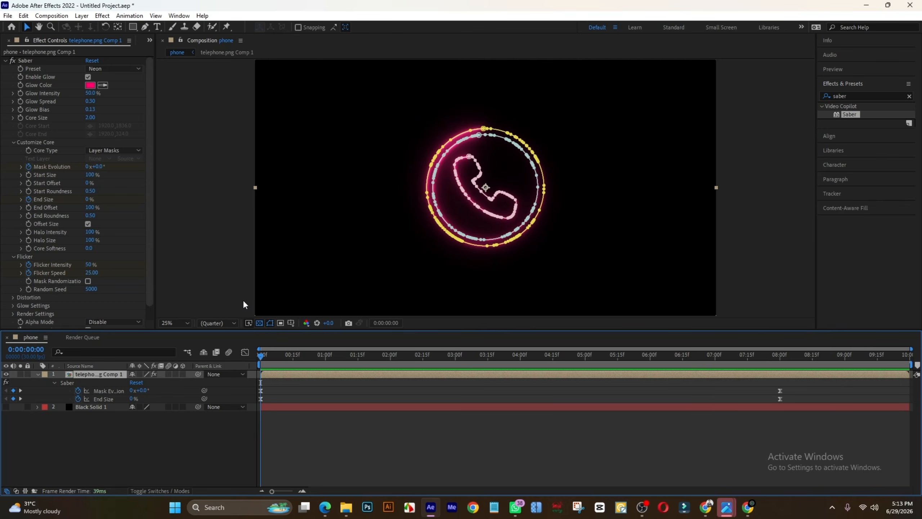
- Add the phone composition to the Render Queue and accept render settings of Best quality and Full resolution
key(ctrl+m)
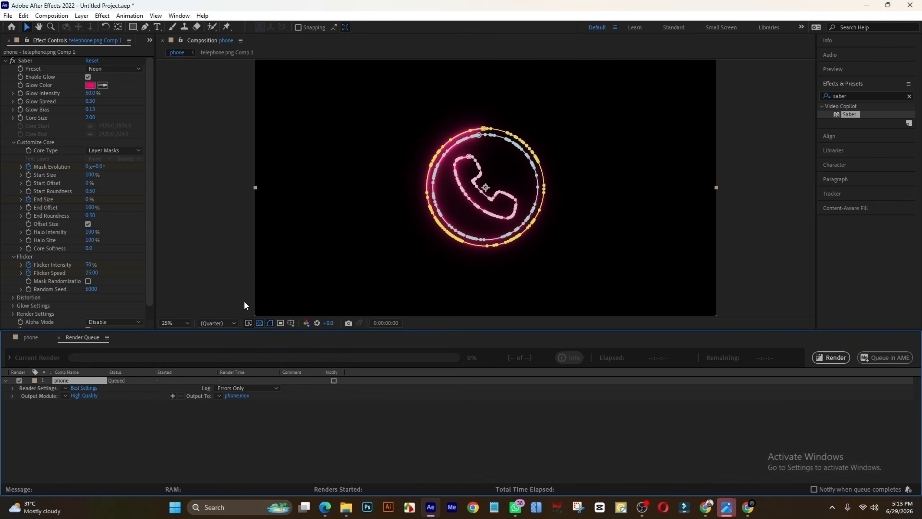
click(85, 387)
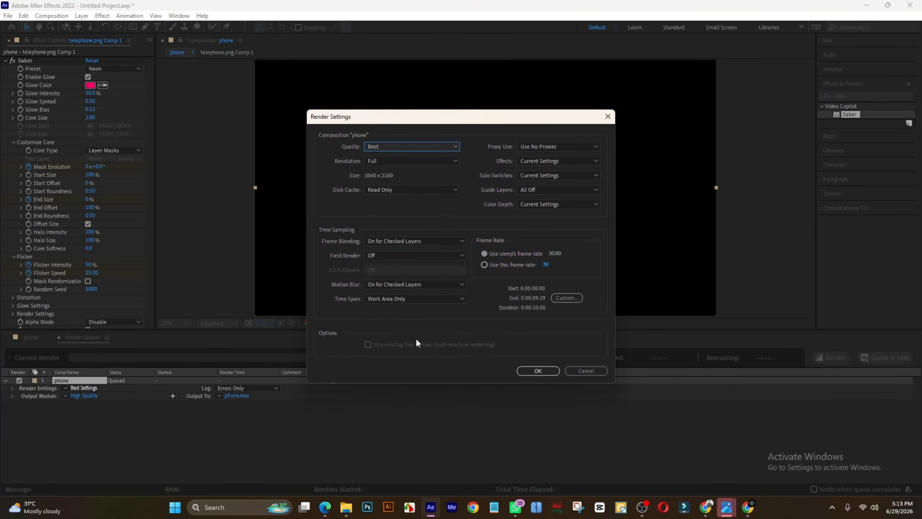
click(539, 370)
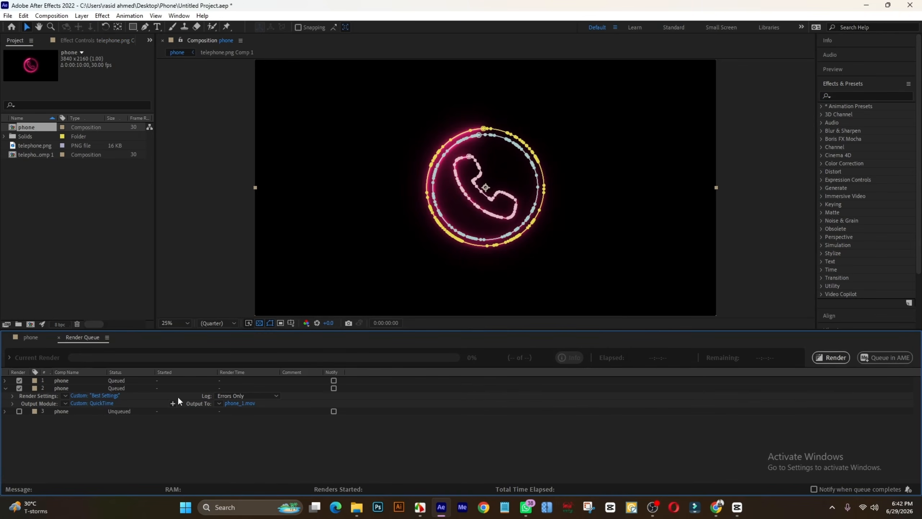
- Examine the available formats in the second phone render item's output module settings and leave them without changes
click(101, 402)
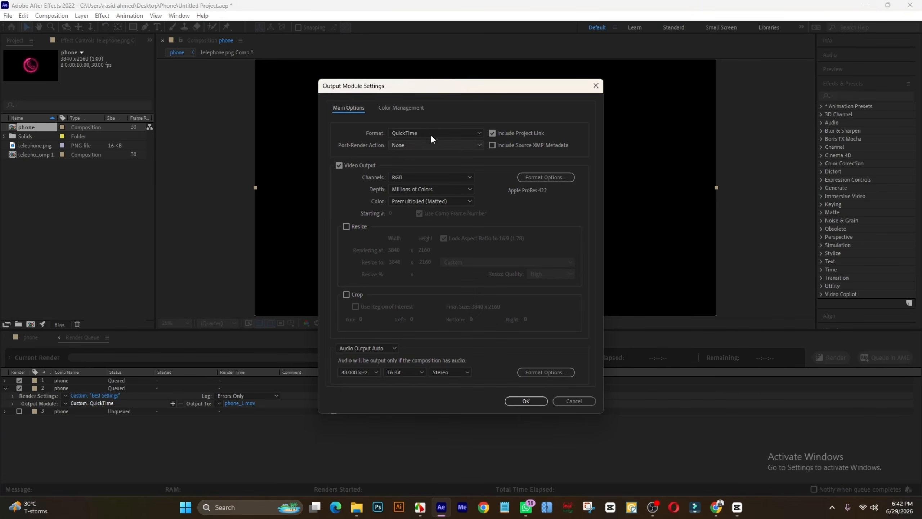
click(421, 134)
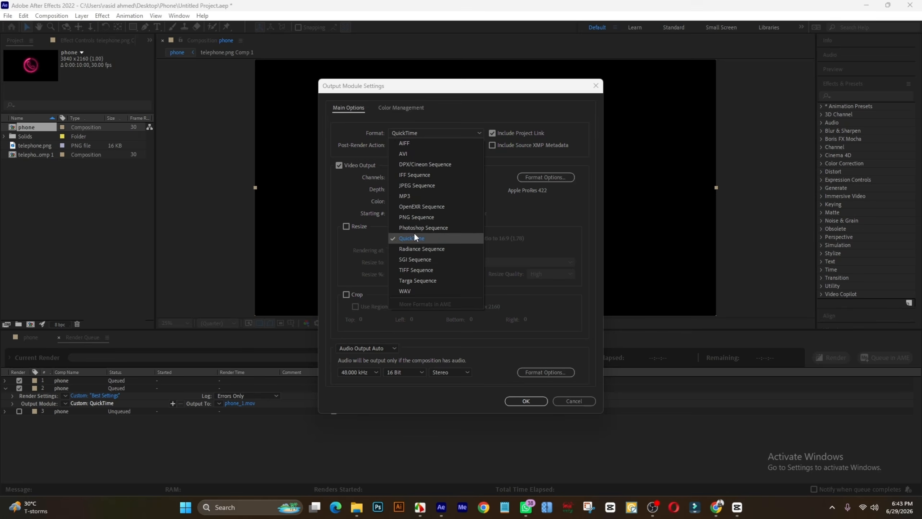
click(422, 125)
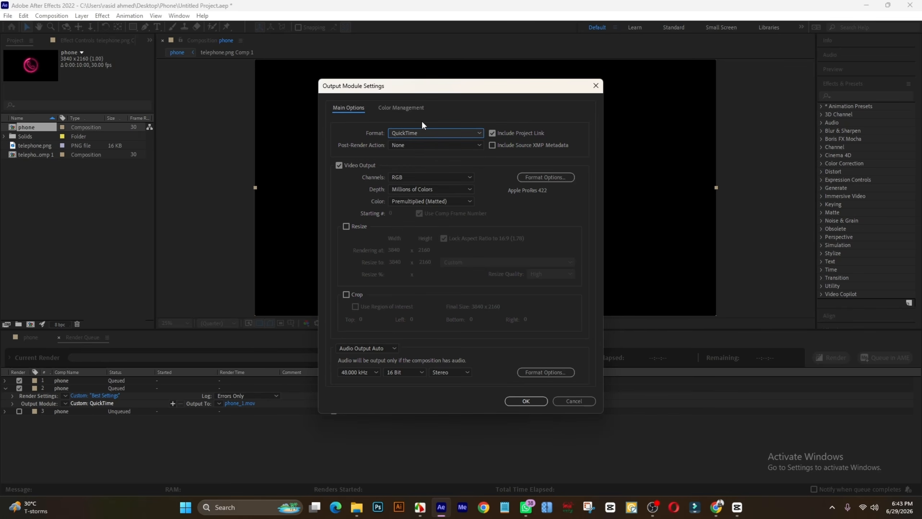
click(410, 134)
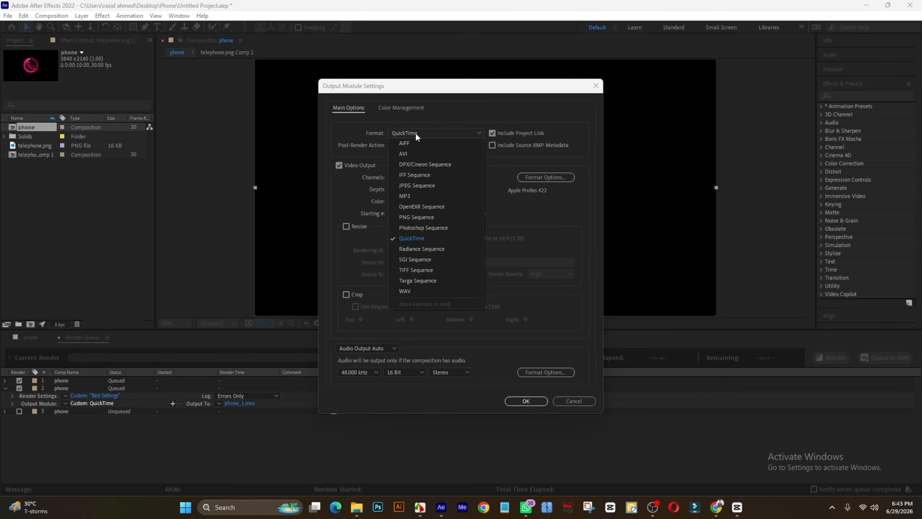
click(572, 402)
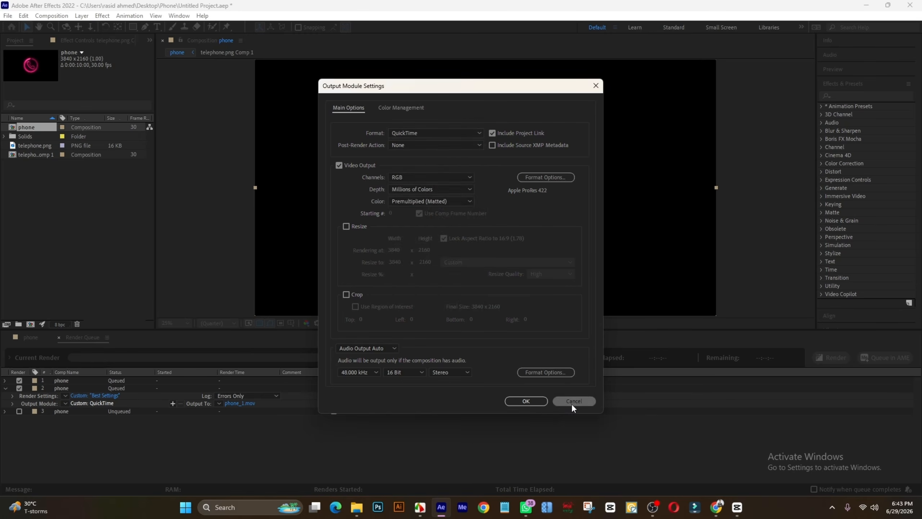
click(571, 403)
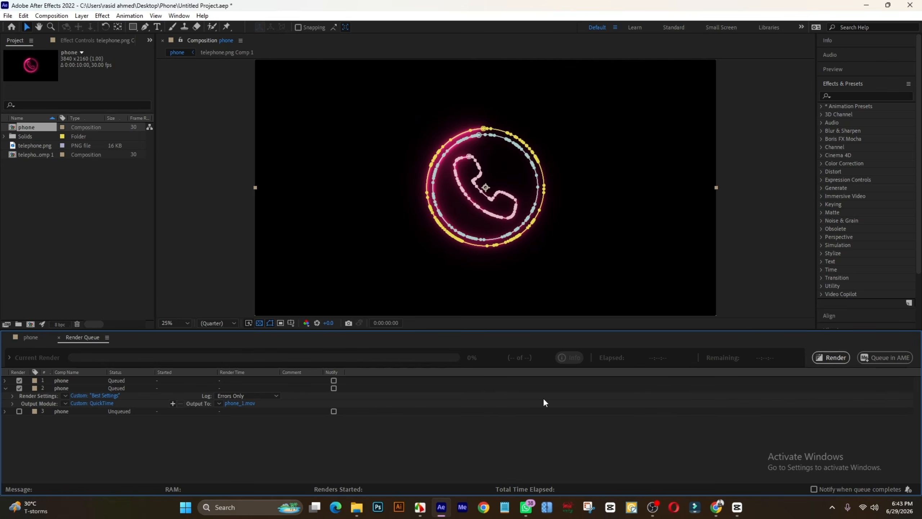
- Switch to Chrome to view the search results for installing Adobe Media Encoder, and return to After Effects
click(716, 506)
click(297, 11)
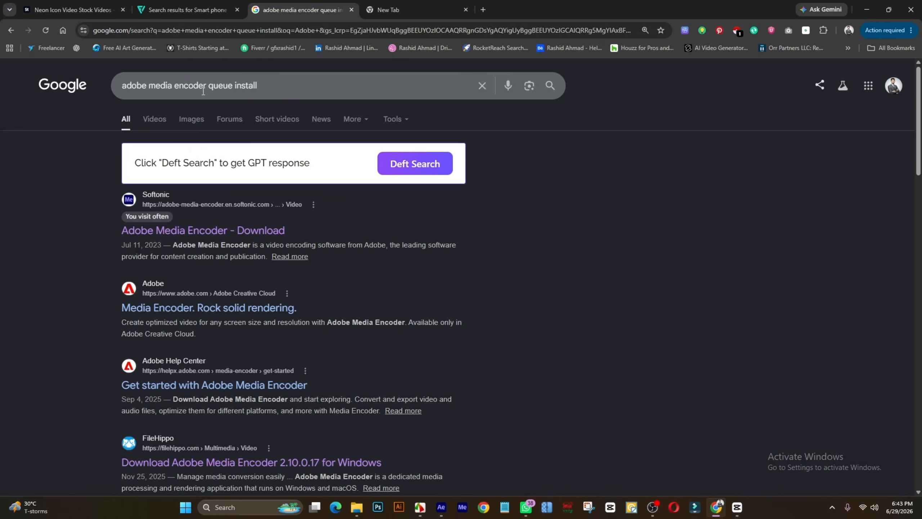
click(716, 509)
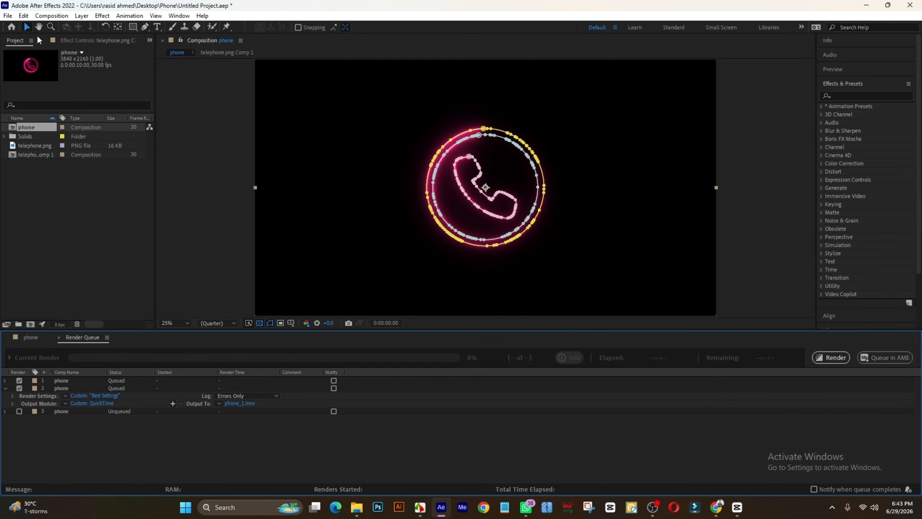
- Send the phone composition to the Adobe Media Encoder queue
click(51, 16)
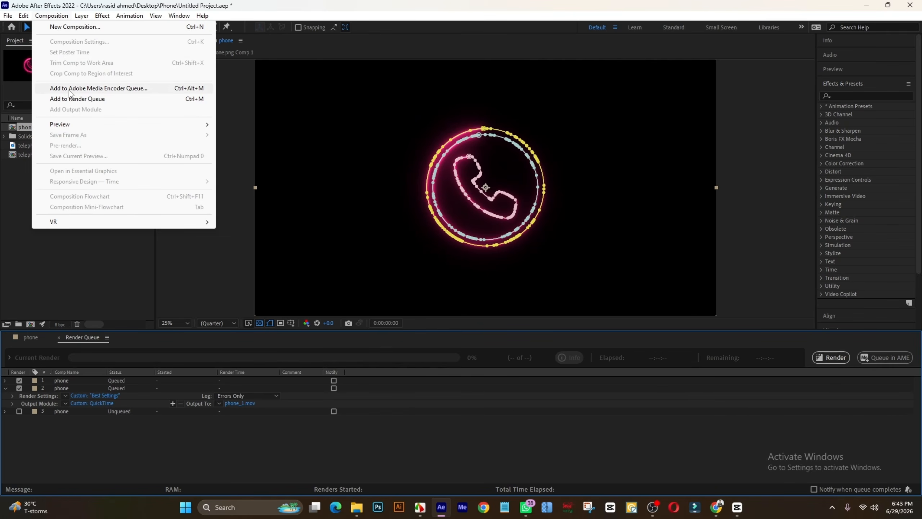
click(89, 89)
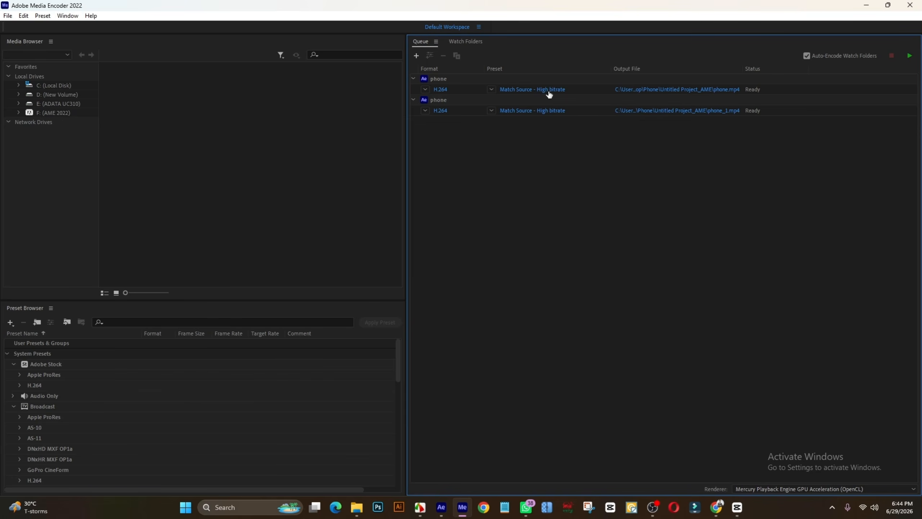
- Open the output location of the first phone queue item and create a folder named mobile on the Desktop
click(680, 91)
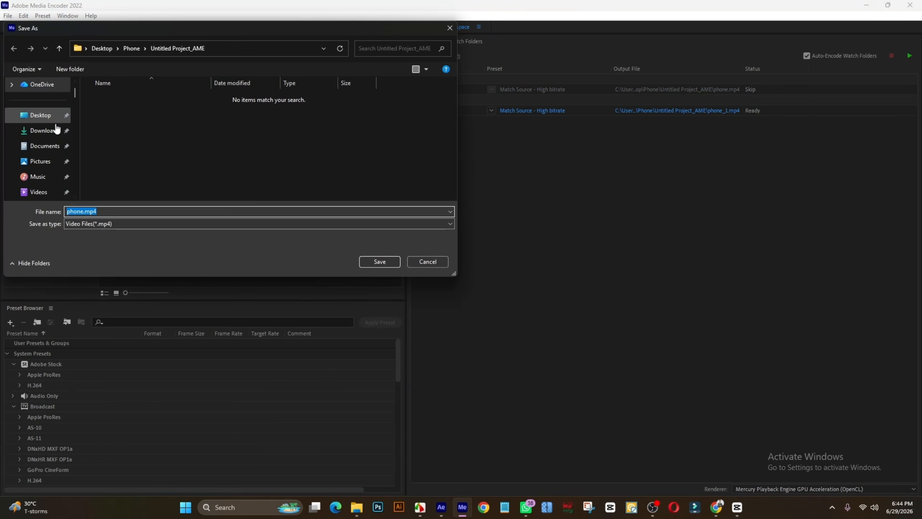
scroll(224, 156, down, 2)
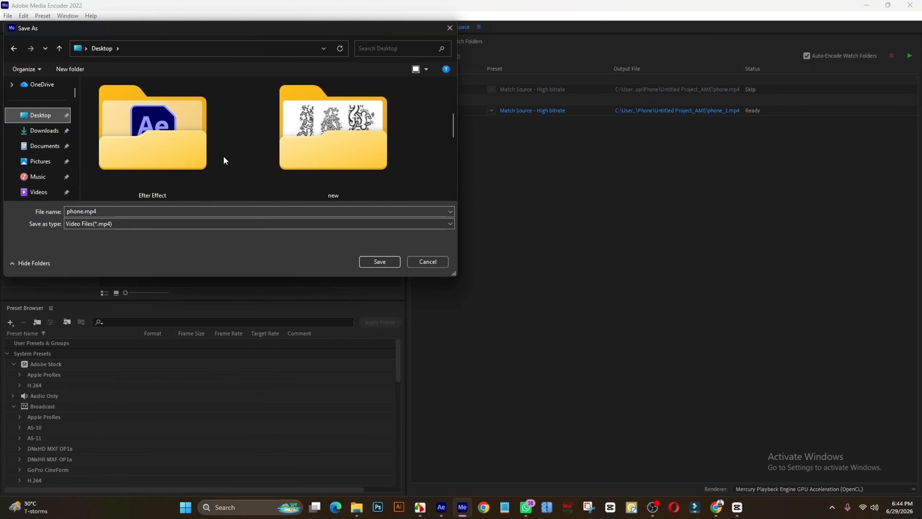
scroll(223, 156, up, 2)
right_click(427, 140)
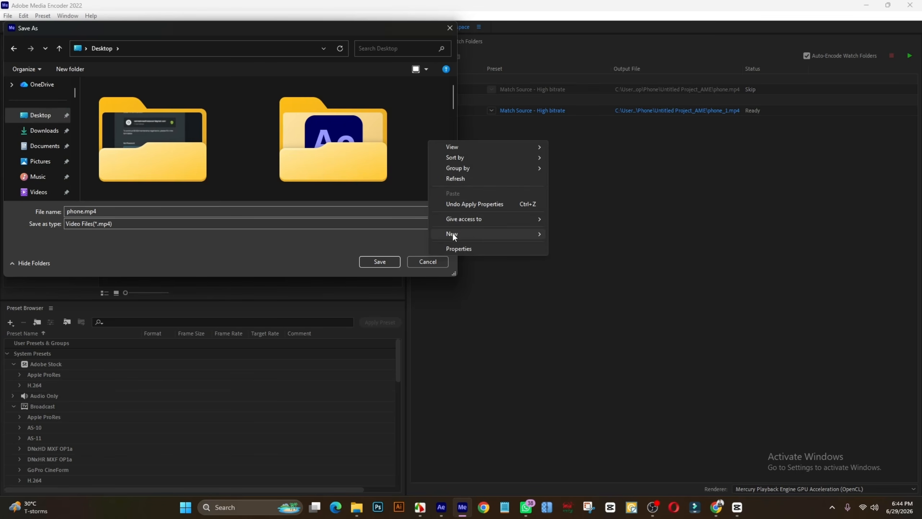
mouse_move(452, 233)
click(565, 235)
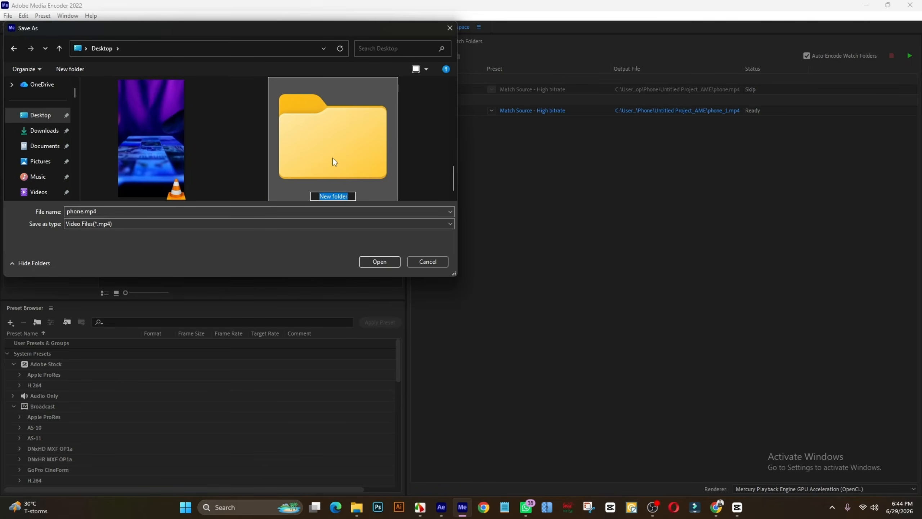
text(mobile)
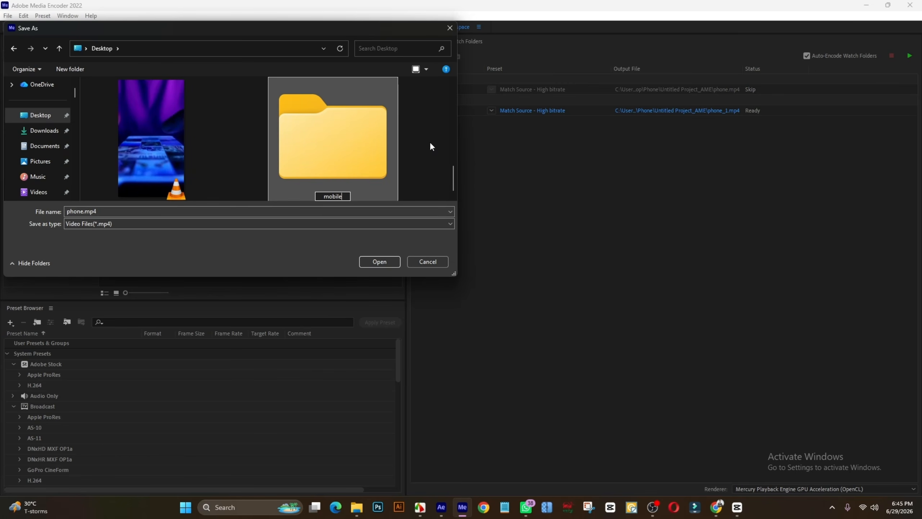
key(Return)
- Save the first item's output as phone.mp4 in the mobile folder and start encoding the queue
double_click(348, 153)
click(380, 262)
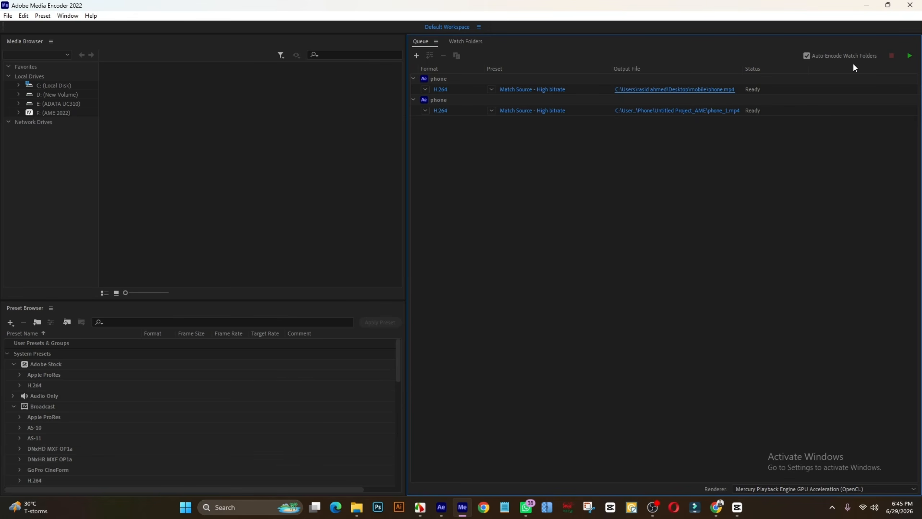
click(909, 57)
- Play the Glowing Neon Phone Call Icon video from File Explorer in VLC, minimize the player and return to After Effects
click(364, 503)
double_click(190, 123)
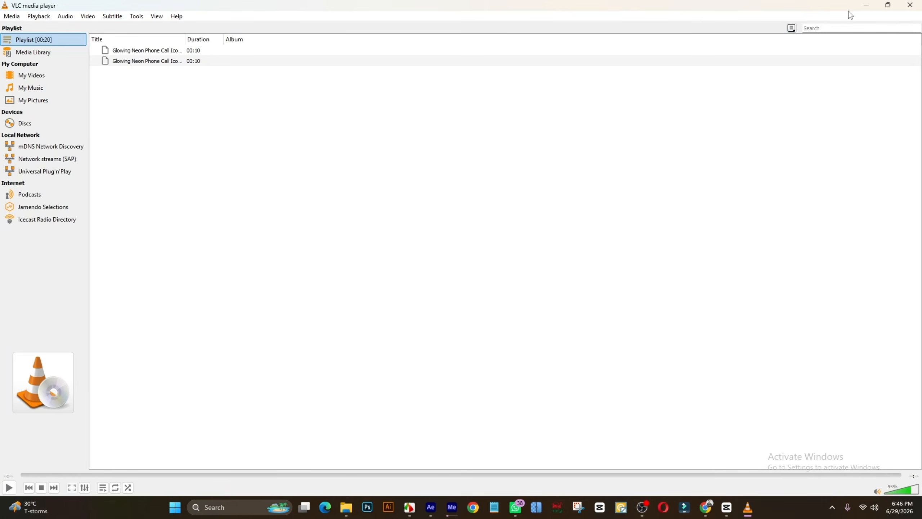
click(866, 6)
click(431, 507)
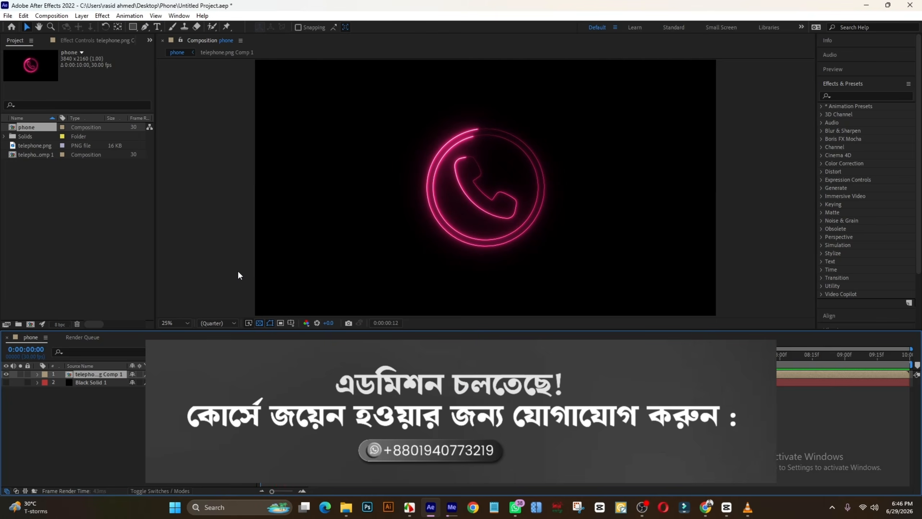